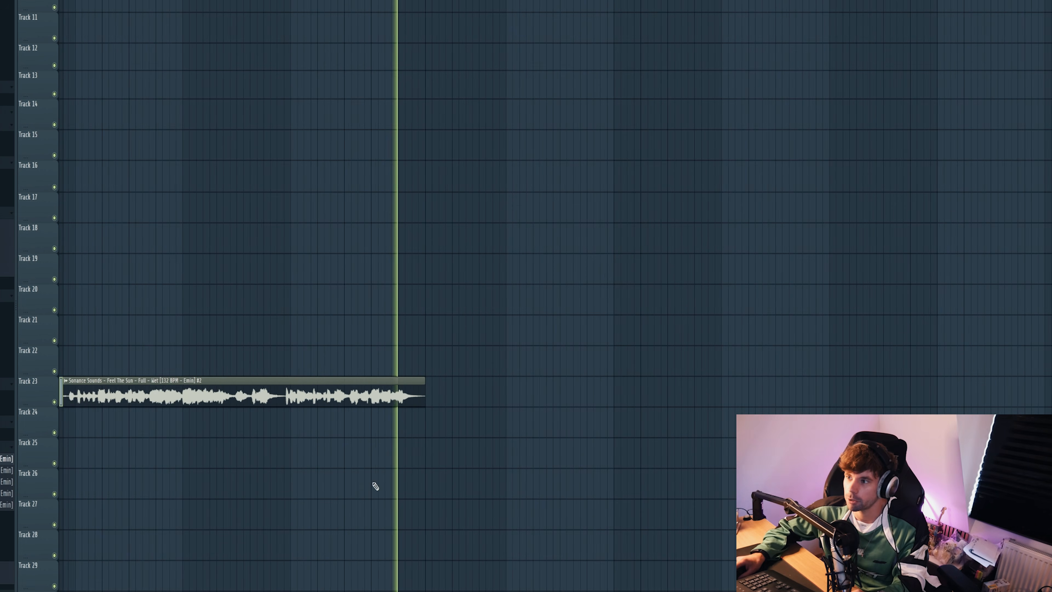
Step: Stop playback and place Afterhours - Stripped Kick Loop 01 on Track 21, starting near the end of the vocal clip
{"action": "scroll", "coordinate": [407, 491], "scroll_direction": "up", "scroll_amount": 2}
{"action": "key", "text": "space"}
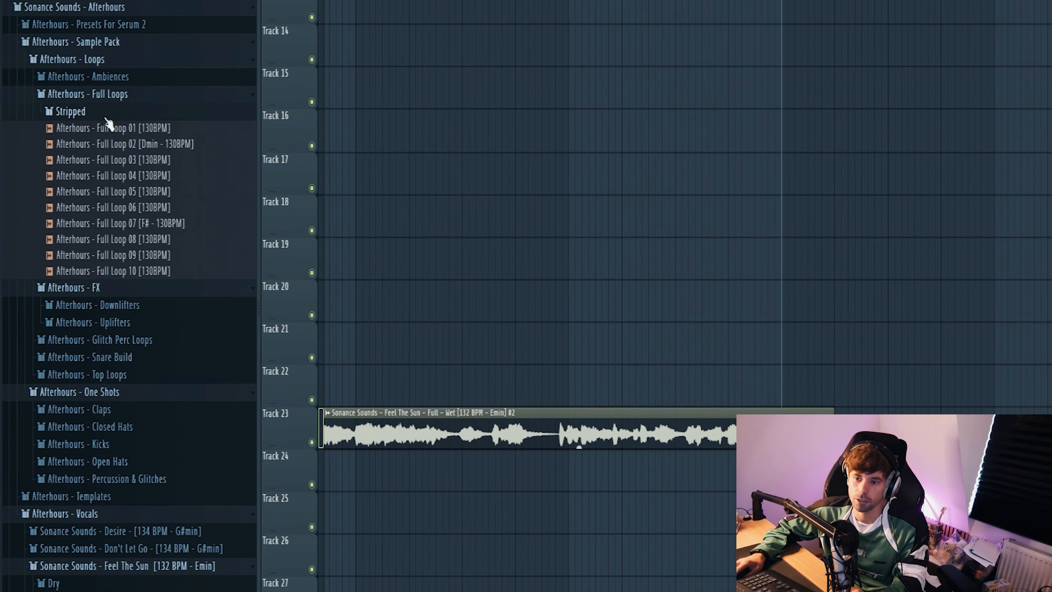
{"action": "left_click", "coordinate": [107, 118]}
{"action": "left_click", "coordinate": [70, 163]}
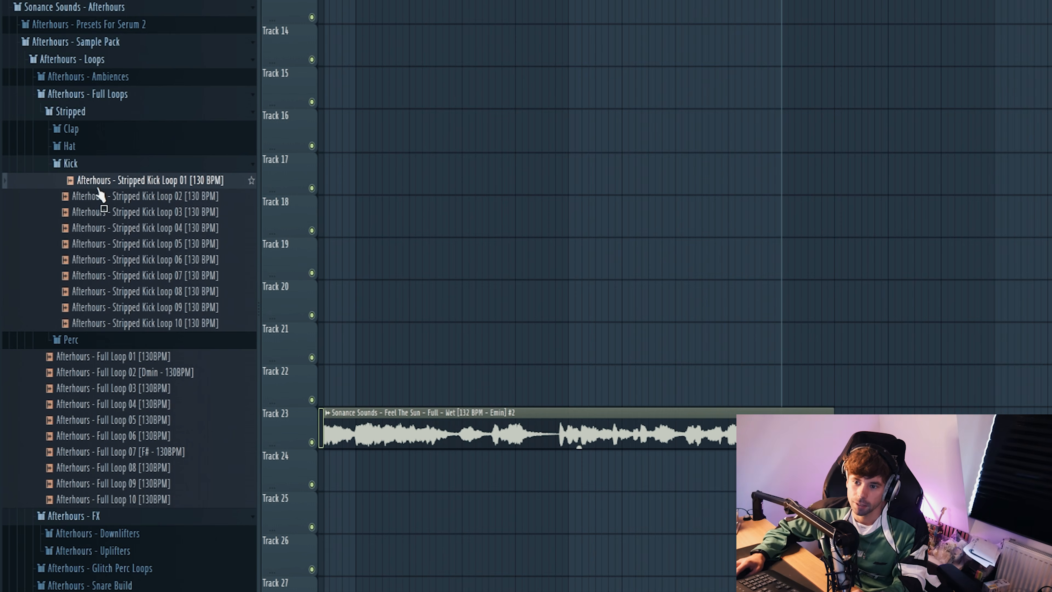
{"action": "left_click_drag", "start_coordinate": [99, 194], "coordinate": [789, 342]}
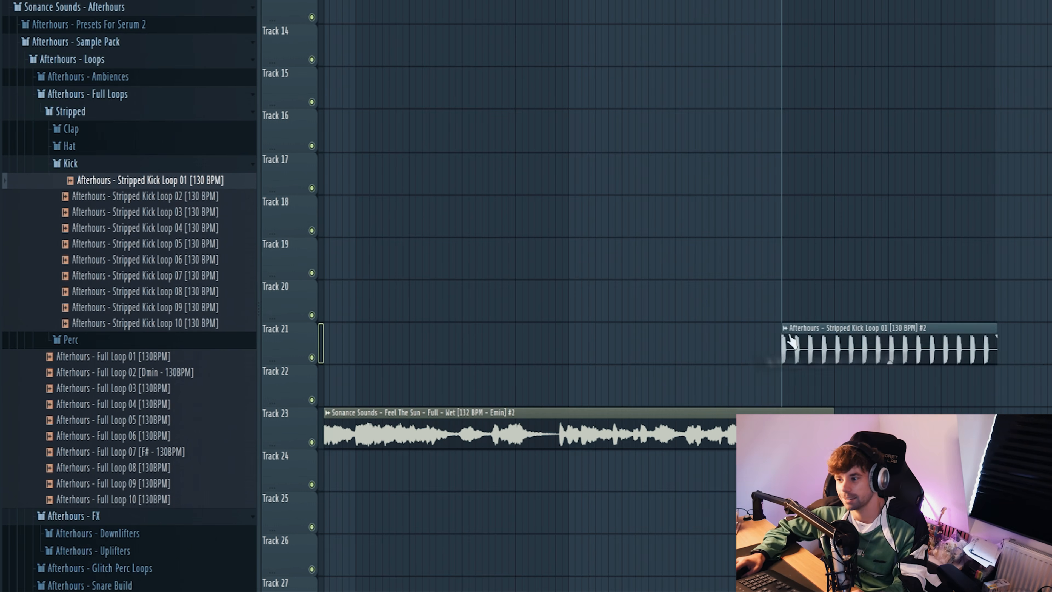
Step: Slice the start of the kick loop into short, closely spaced kick repeats as a build-up, and play the transition
{"action": "left_click", "coordinate": [785, 328]}
{"action": "left_click", "coordinate": [617, 399]}
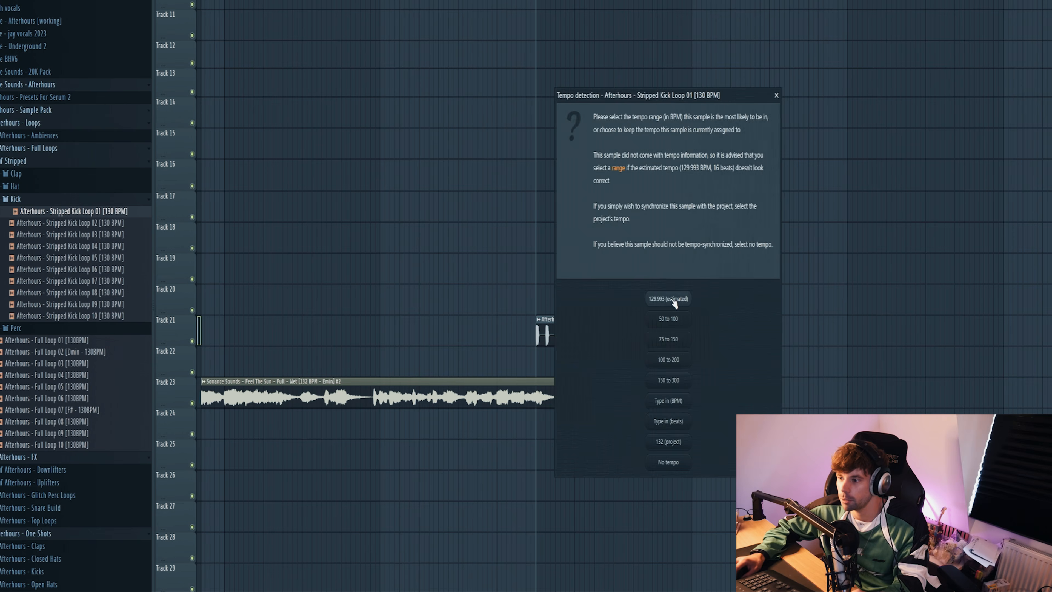
{"action": "left_click", "coordinate": [669, 299]}
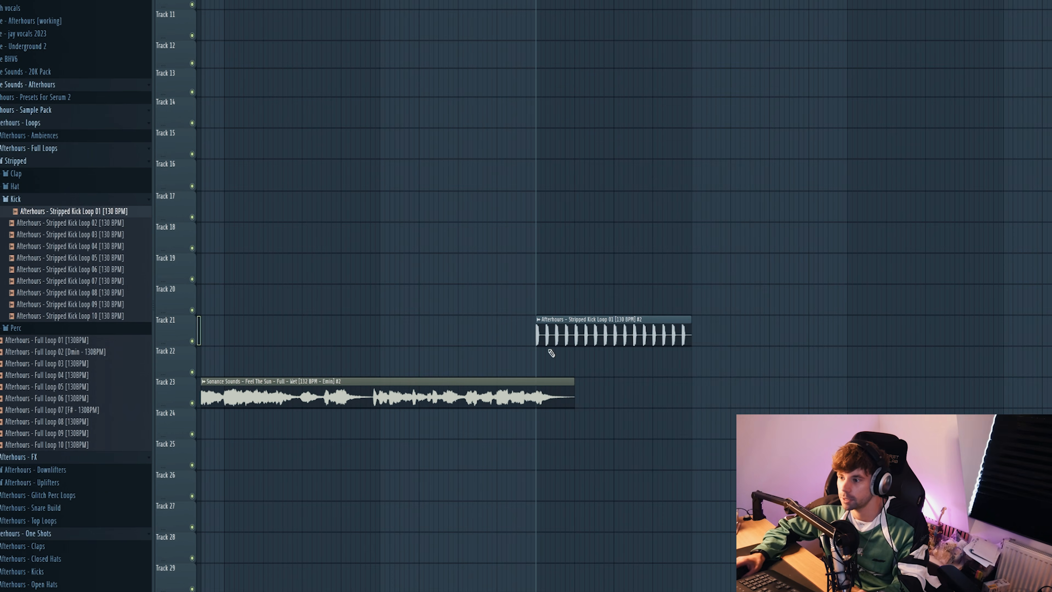
{"action": "scroll", "coordinate": [555, 346], "scroll_direction": "up", "scroll_amount": 5}
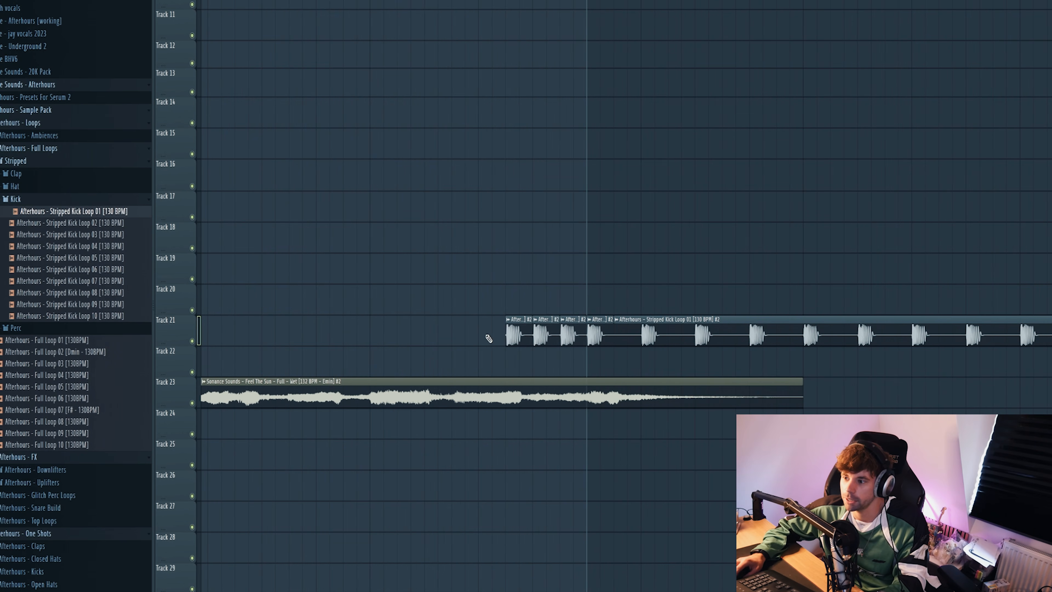
{"action": "scroll", "coordinate": [476, 399], "scroll_direction": "down", "scroll_amount": 3}
{"action": "key", "text": "space"}
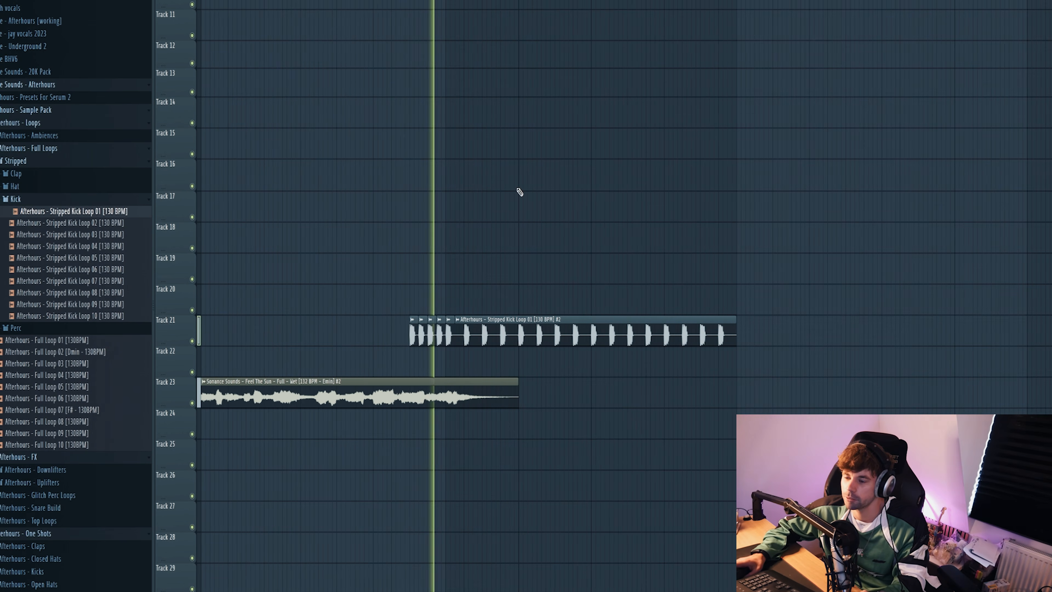
Step: Place Afterhours - Stripped Clap Loop 09 on Track 20, starting right after the kick build-up
{"action": "key", "text": "space"}
{"action": "left_click", "coordinate": [16, 173]}
{"action": "left_click", "coordinate": [46, 267]}
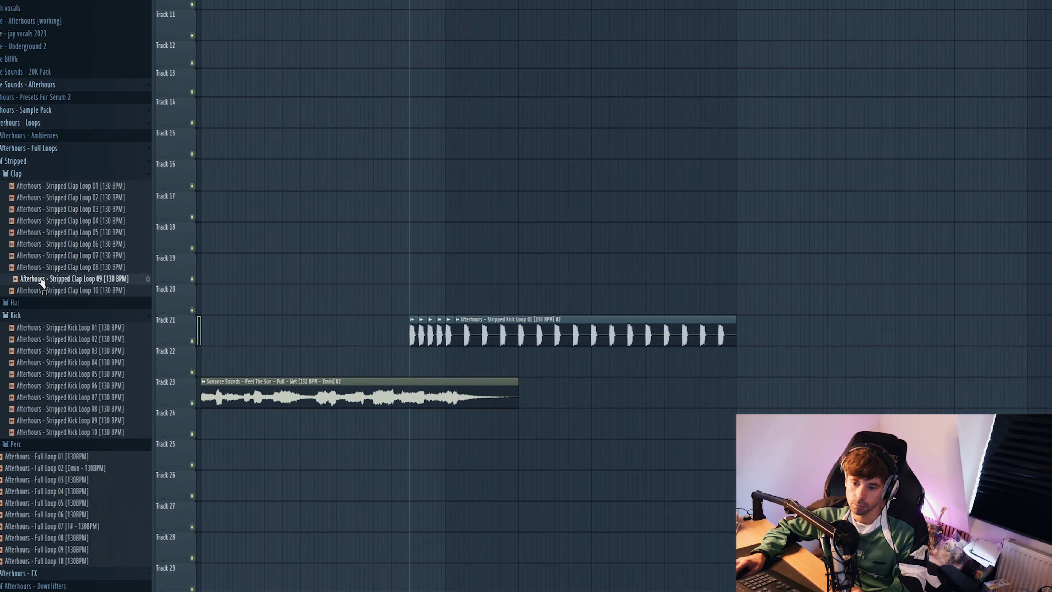
{"action": "left_click_drag", "start_coordinate": [42, 281], "coordinate": [455, 299]}
Step: Add Afterhours - Stripped Hat Loop 09 on Track 19 and Stripped Perc Loop 05 on Track 18, aligned with the clap loop
{"action": "left_click", "coordinate": [14, 302]}
{"action": "left_click", "coordinate": [73, 396]}
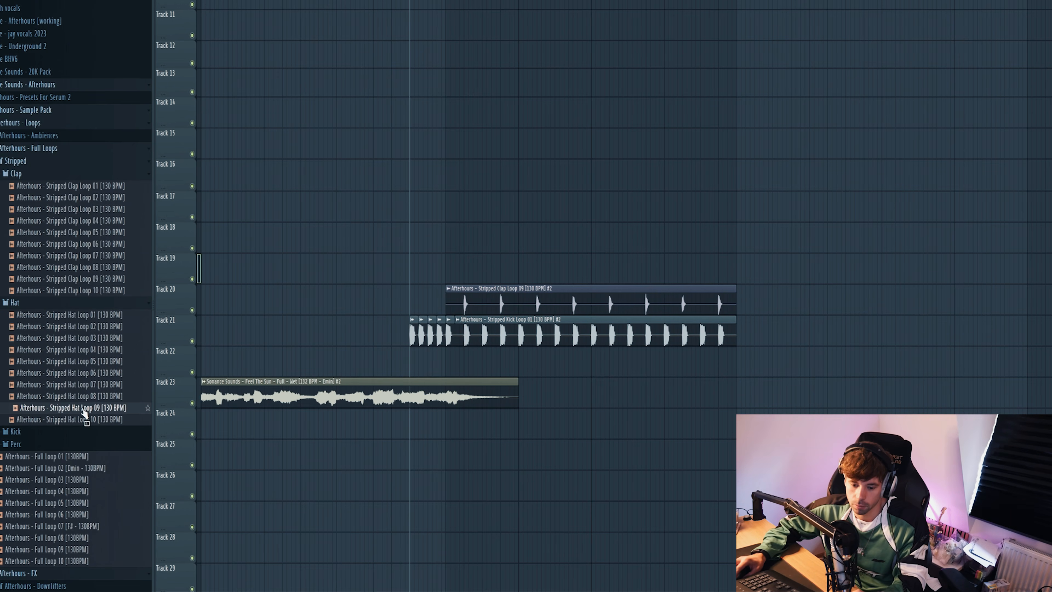
{"action": "left_click_drag", "start_coordinate": [84, 410], "coordinate": [445, 266]}
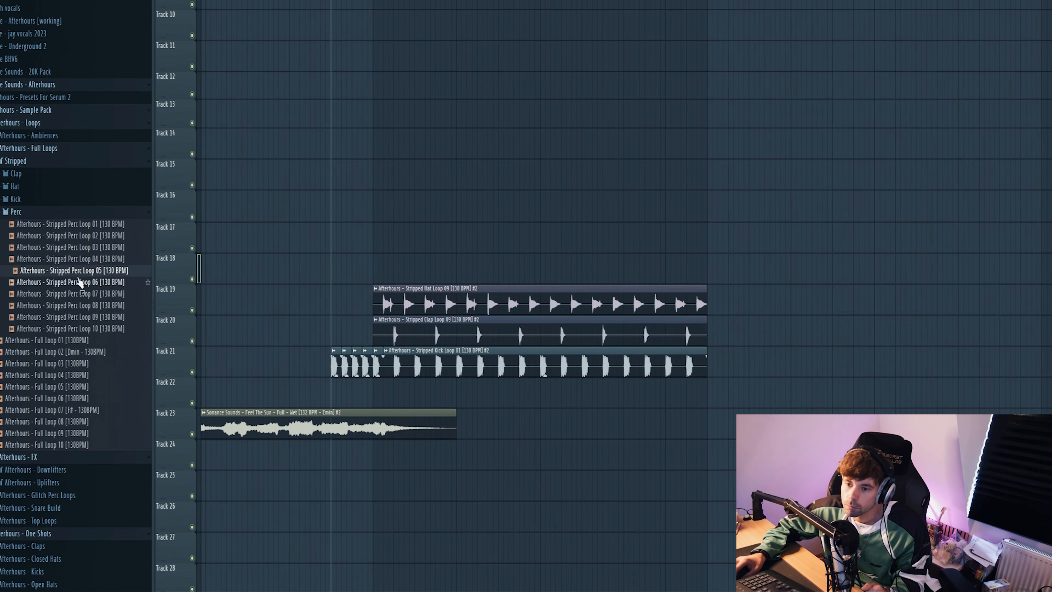
{"action": "left_click_drag", "start_coordinate": [82, 276], "coordinate": [375, 261]}
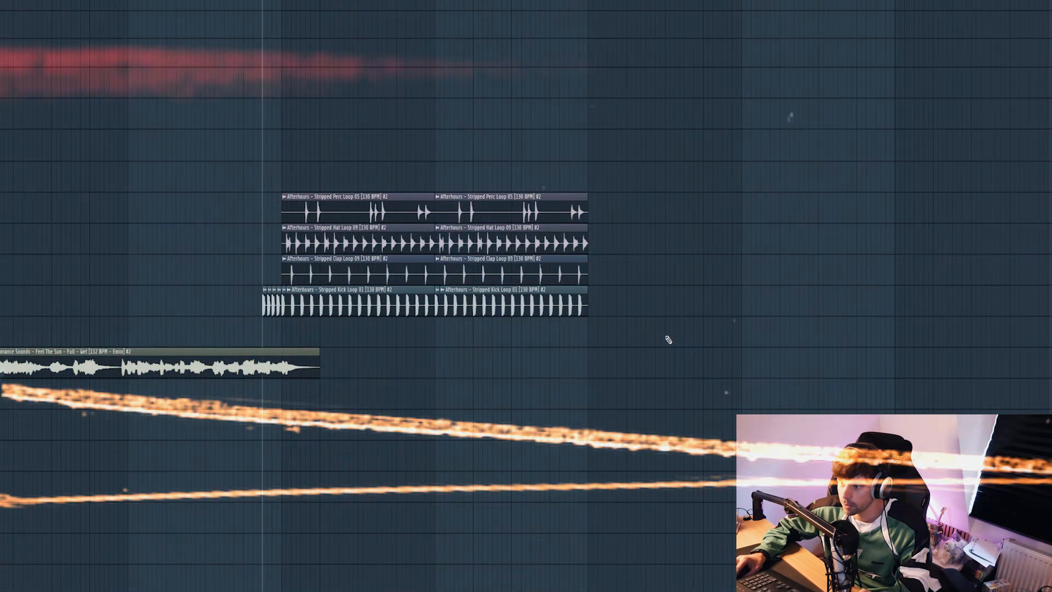
Step: Duplicate the block of perc, hat, clap and kick loops directly after itself to double the drum section
{"action": "left_click_drag", "start_coordinate": [664, 99], "coordinate": [280, 347]}
{"action": "left_click_drag", "start_coordinate": [318, 280], "coordinate": [624, 284]}
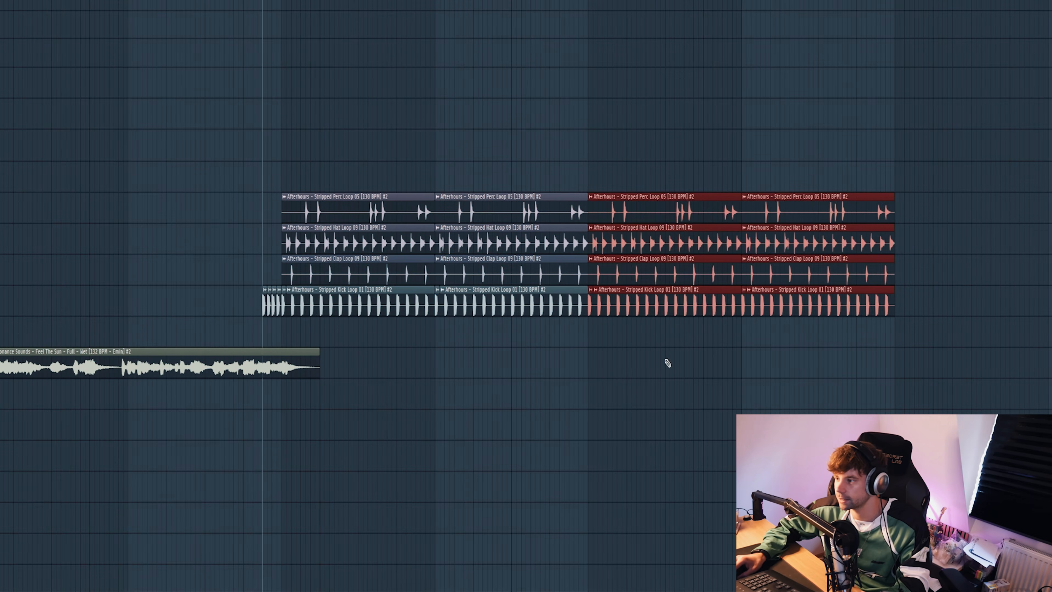
{"action": "left_click", "coordinate": [667, 365], "text": "ctrl"}
Step: Add Afterhours - Stripped Hat Loop 03 on Track 17 over the second half of the drum section
{"action": "scroll", "coordinate": [590, 305], "scroll_direction": "up", "scroll_amount": 8}
{"action": "left_click_drag", "start_coordinate": [555, 307], "coordinate": [585, 311]}
{"action": "left_click_drag", "start_coordinate": [50, 254], "coordinate": [563, 267]}
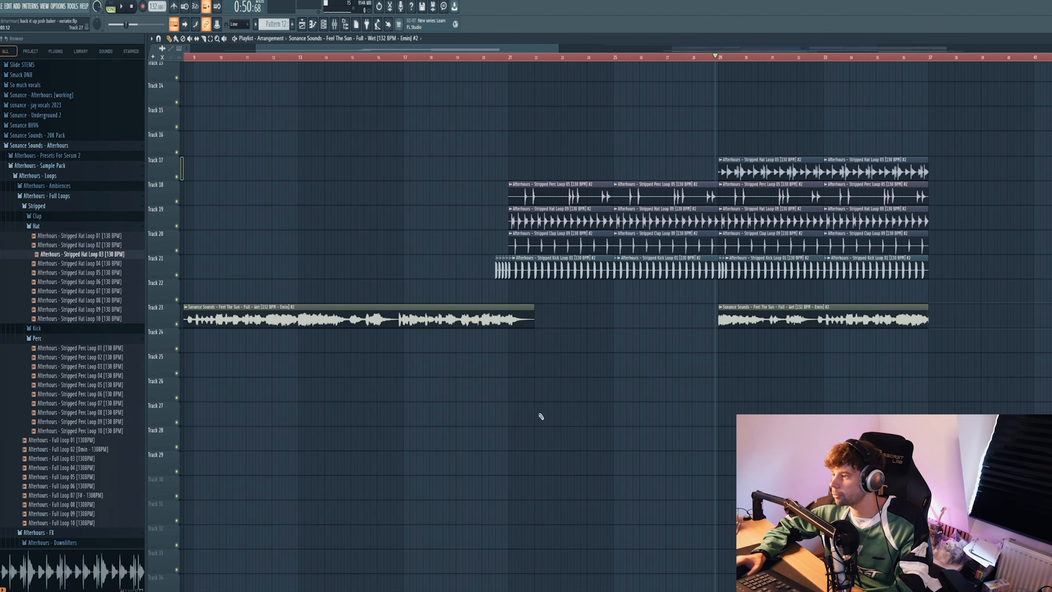
{"action": "scroll", "coordinate": [653, 364], "scroll_direction": "down", "scroll_amount": 3}
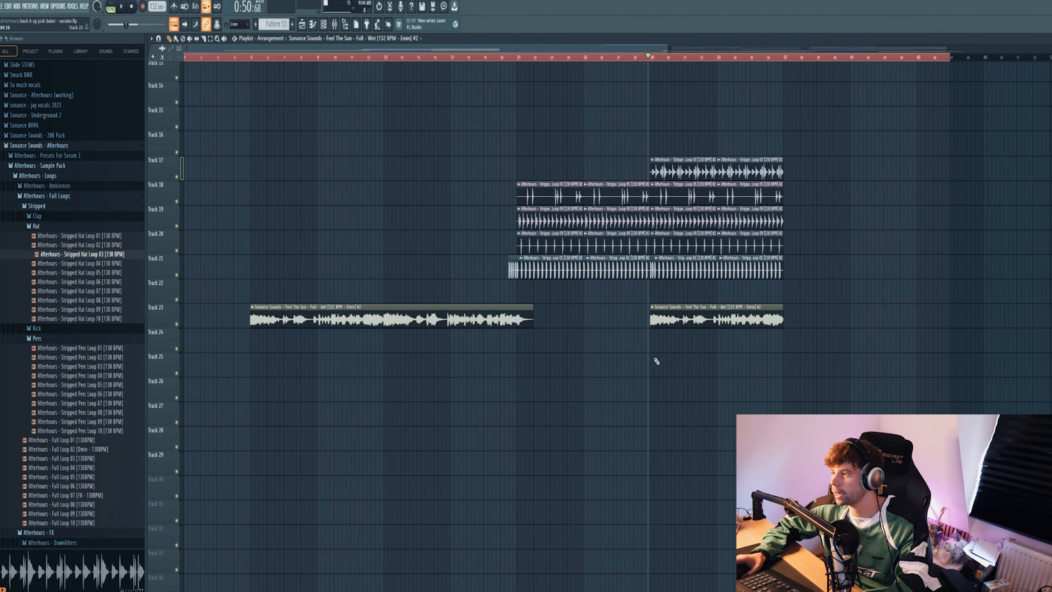
Step: Open FabFilter Pro-C 2 and Fruity Soft Clipper on the DRUMBUSS mixer track and examine them during playback
{"action": "left_click", "coordinate": [334, 26]}
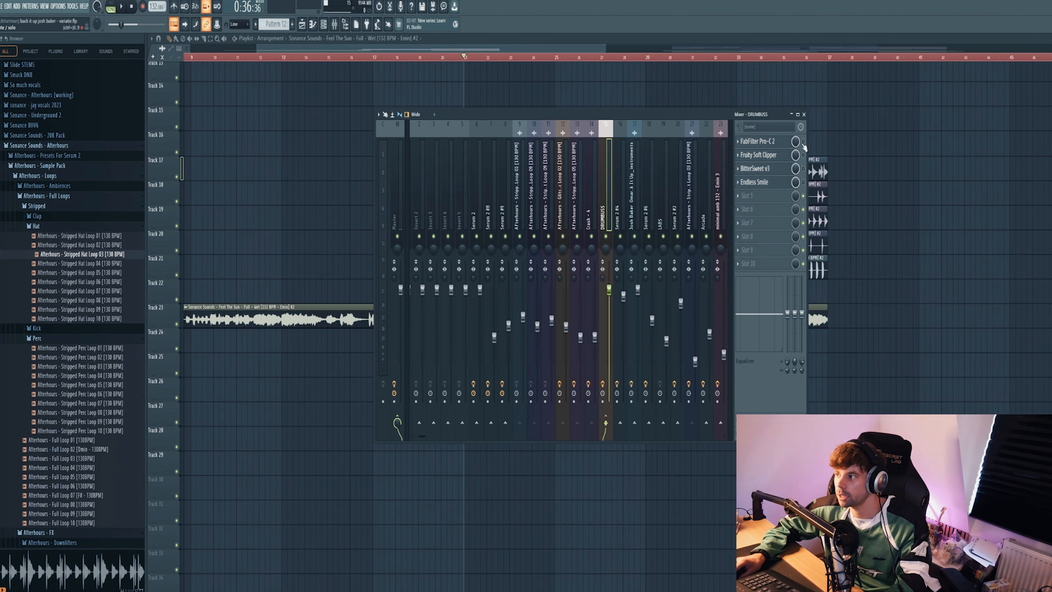
{"action": "left_click", "coordinate": [757, 141]}
{"action": "key", "text": "space"}
{"action": "left_click_drag", "start_coordinate": [326, 103], "coordinate": [498, 141]}
{"action": "left_click", "coordinate": [770, 156]}
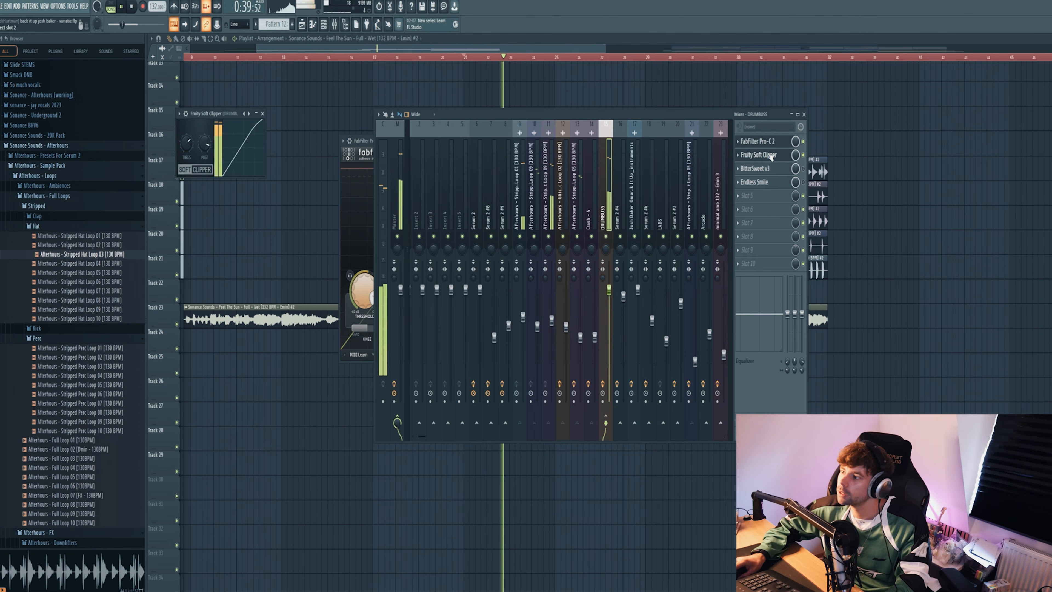
{"action": "left_click_drag", "start_coordinate": [219, 118], "coordinate": [617, 164]}
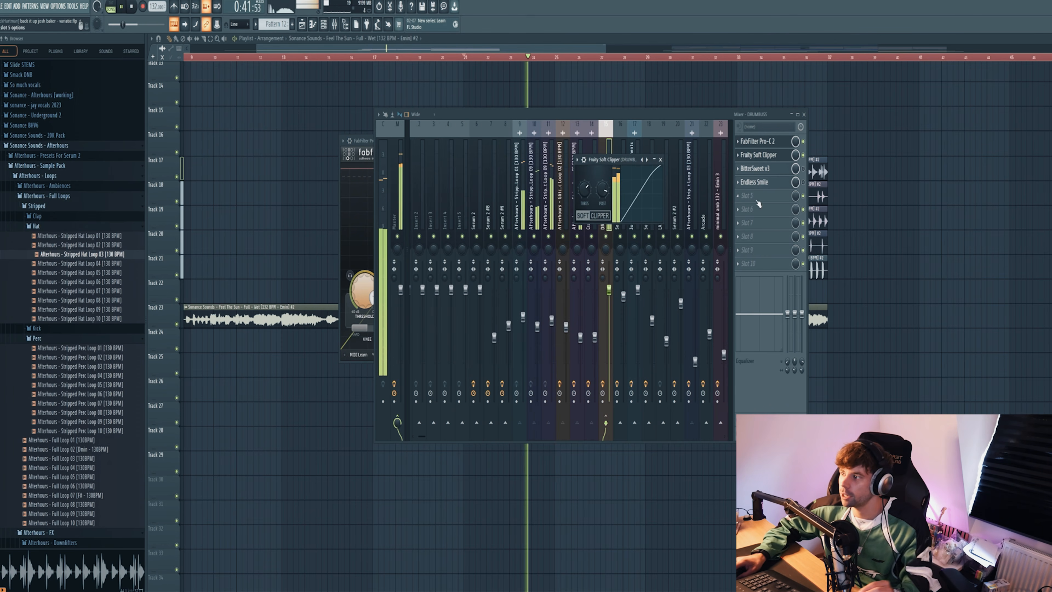
Step: Switch on BitterSweet v3 and Endless Smile on the DRUMBUSS track, try Endless Smile's Intensity, and close the plugin windows
{"action": "left_click", "coordinate": [805, 169]}
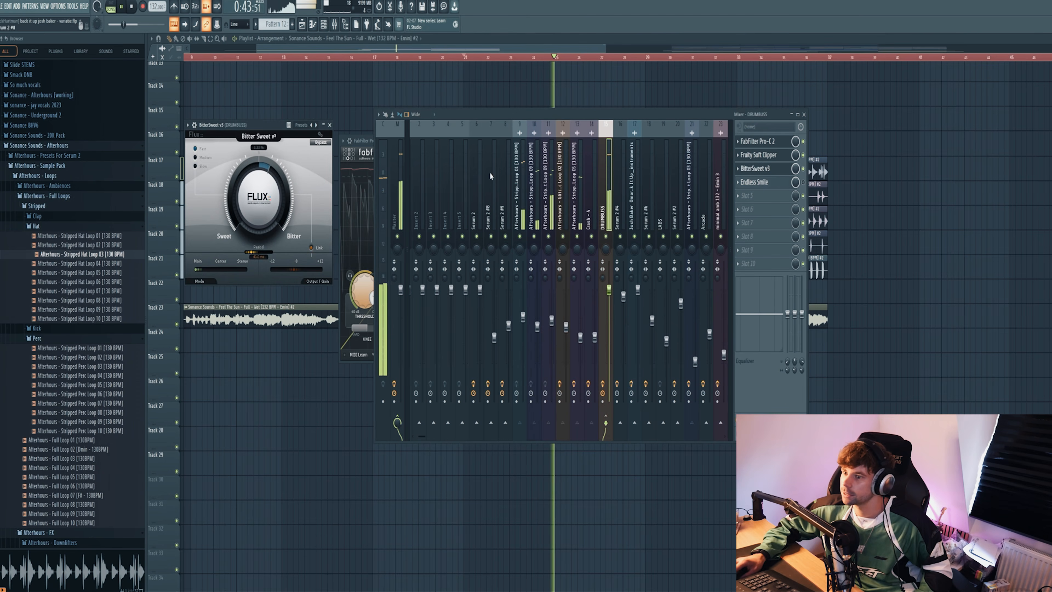
{"action": "left_click_drag", "start_coordinate": [224, 132], "coordinate": [519, 173]}
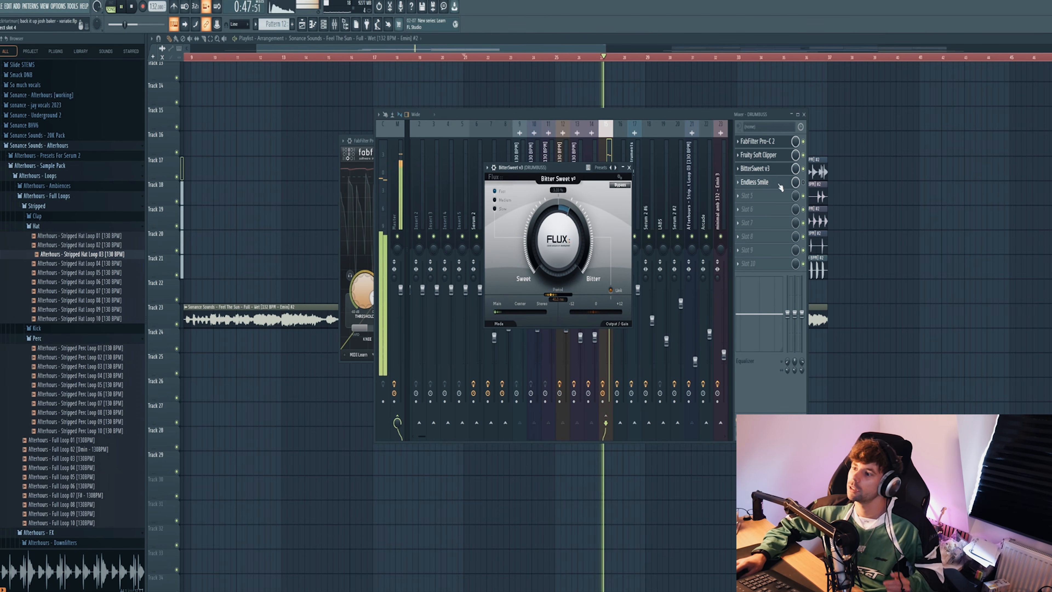
{"action": "left_click", "coordinate": [805, 187]}
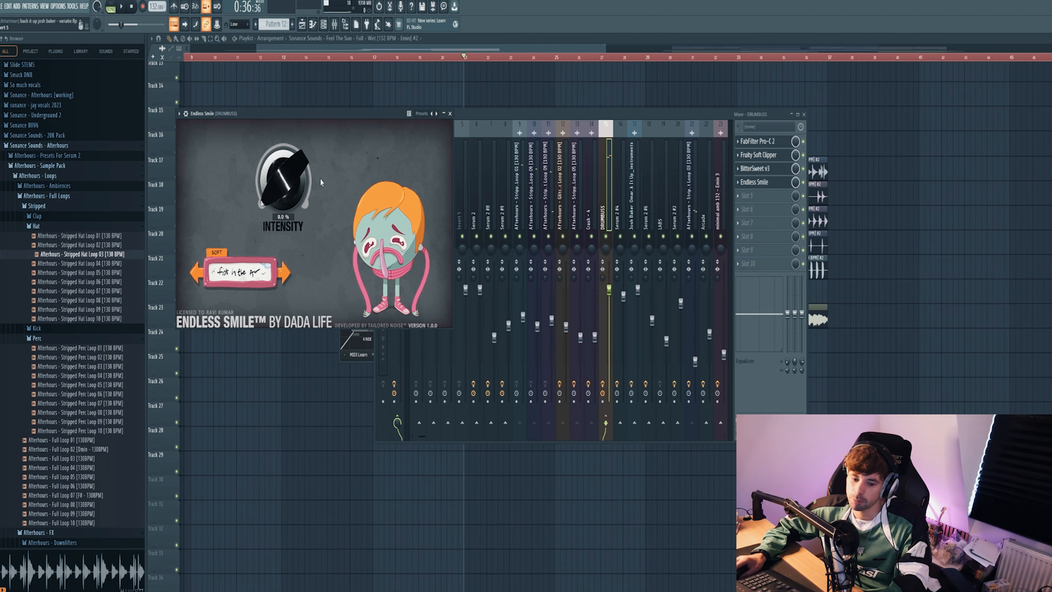
{"action": "key", "text": "space"}
{"action": "mouse_move", "coordinate": [274, 173]}
{"action": "left_mouse_down"}
{"action": "mouse_move", "coordinate": [274, 152]}
{"action": "mouse_move", "coordinate": [271, 187]}
{"action": "left_mouse_up"}
{"action": "key", "text": "F12"}
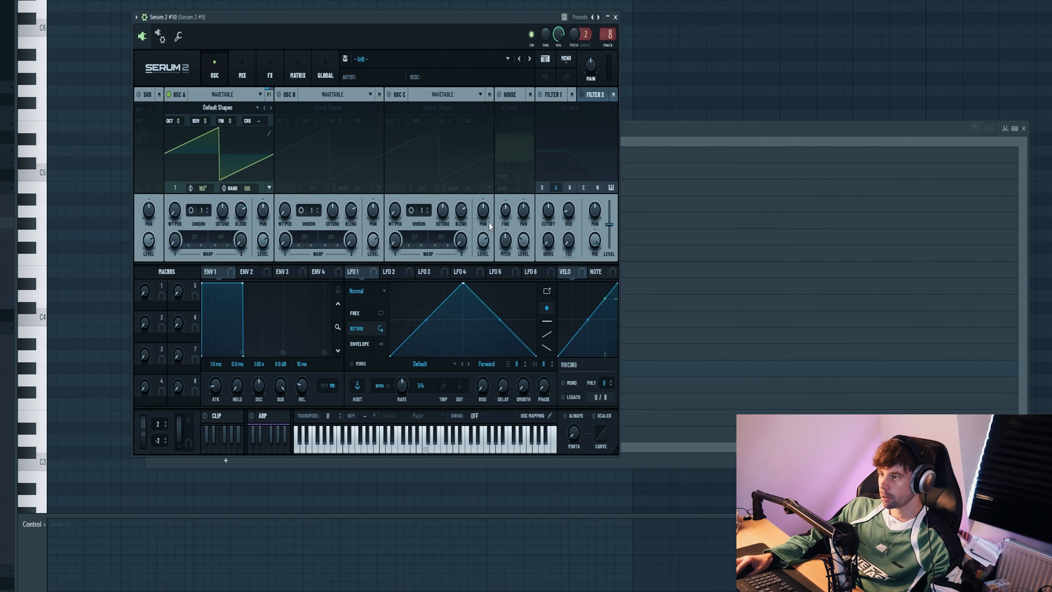
Step: Load the Bass - Don't Stop preset from the Sonance Sounds - Afterhours bank in Serum 2
{"action": "left_click", "coordinate": [423, 59]}
{"action": "mouse_move", "coordinate": [423, 123]}
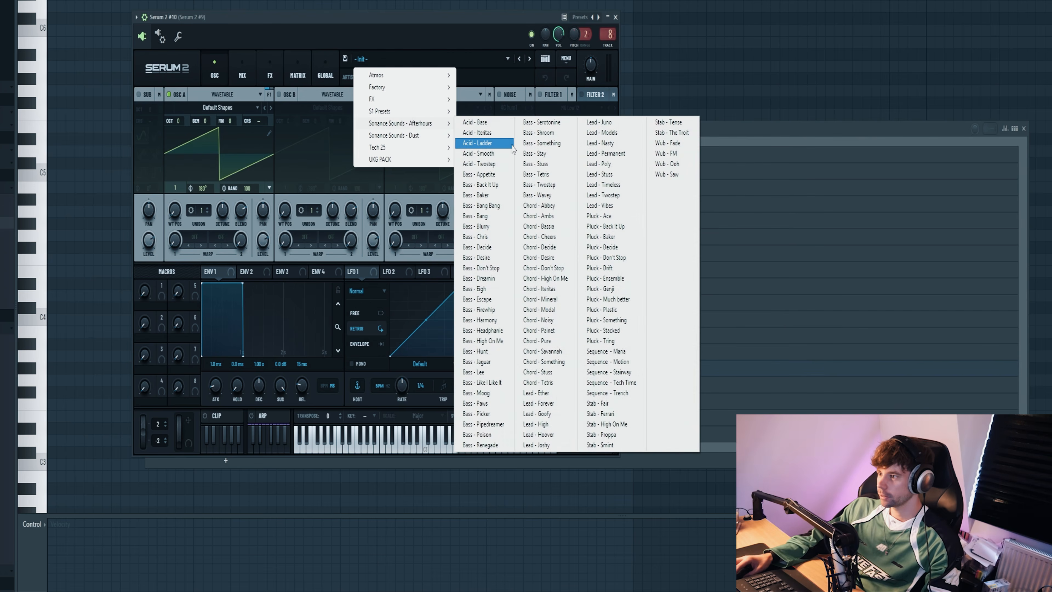
{"action": "left_click", "coordinate": [512, 144]}
{"action": "left_click", "coordinate": [530, 60]}
{"action": "left_click", "coordinate": [530, 60]}
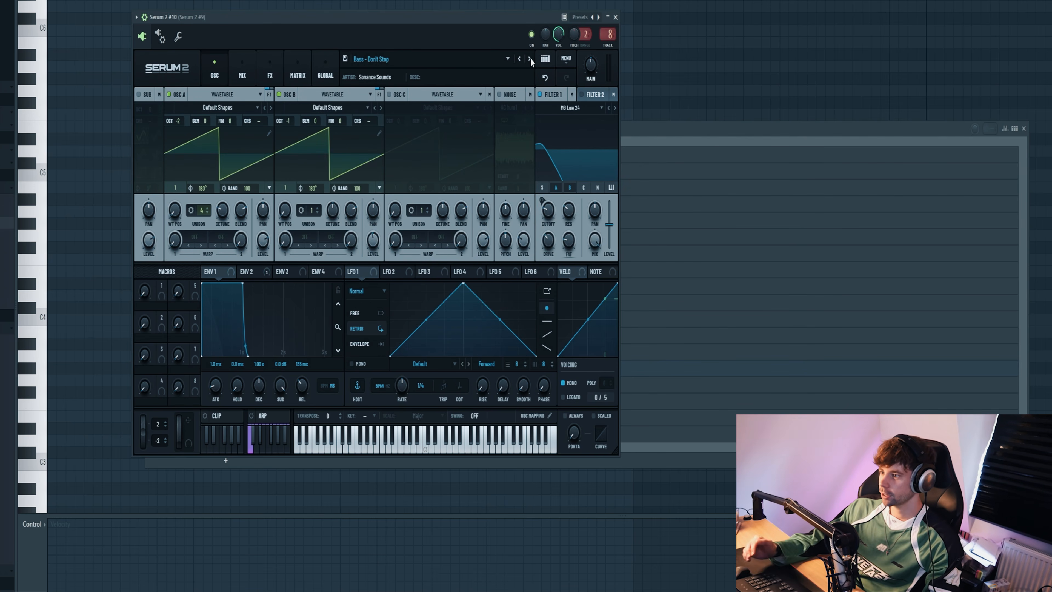
Step: Draw a longer E4 note at the pattern start and a shorter E4 after it, and play them back
{"action": "left_click", "coordinate": [635, 132]}
{"action": "left_click", "coordinate": [118, 224]}
{"action": "left_click_drag", "start_coordinate": [129, 223], "coordinate": [175, 225]}
{"action": "left_click_drag", "start_coordinate": [113, 224], "coordinate": [89, 241]}
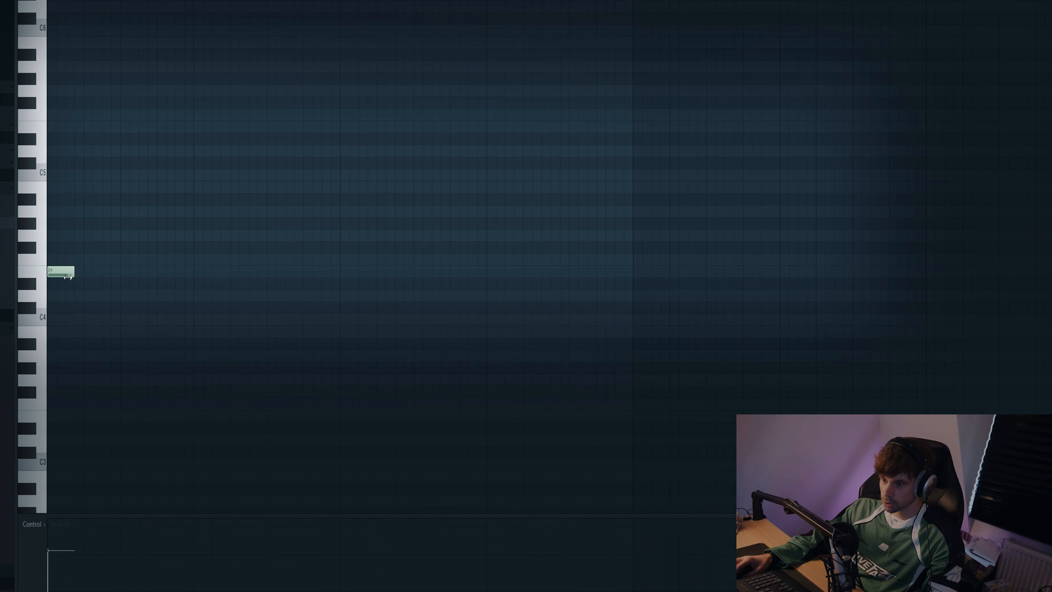
{"action": "left_click_drag", "start_coordinate": [68, 276], "coordinate": [121, 272]}
{"action": "key", "text": "space"}
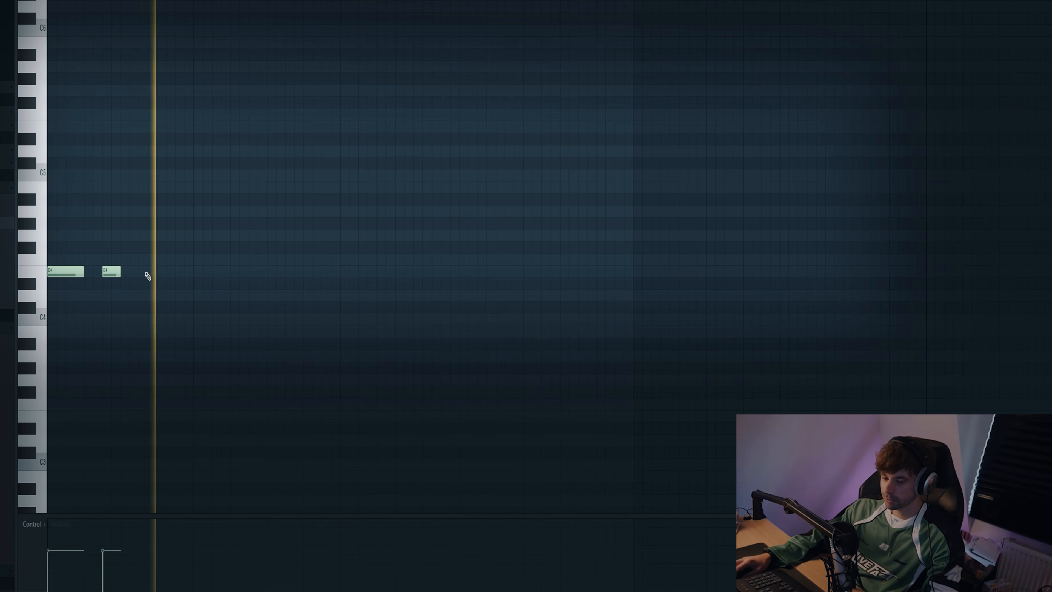
Step: Continue the bassline with two short G4 notes and a slightly longer C5 note, checking it by playback
{"action": "left_click", "coordinate": [162, 248]}
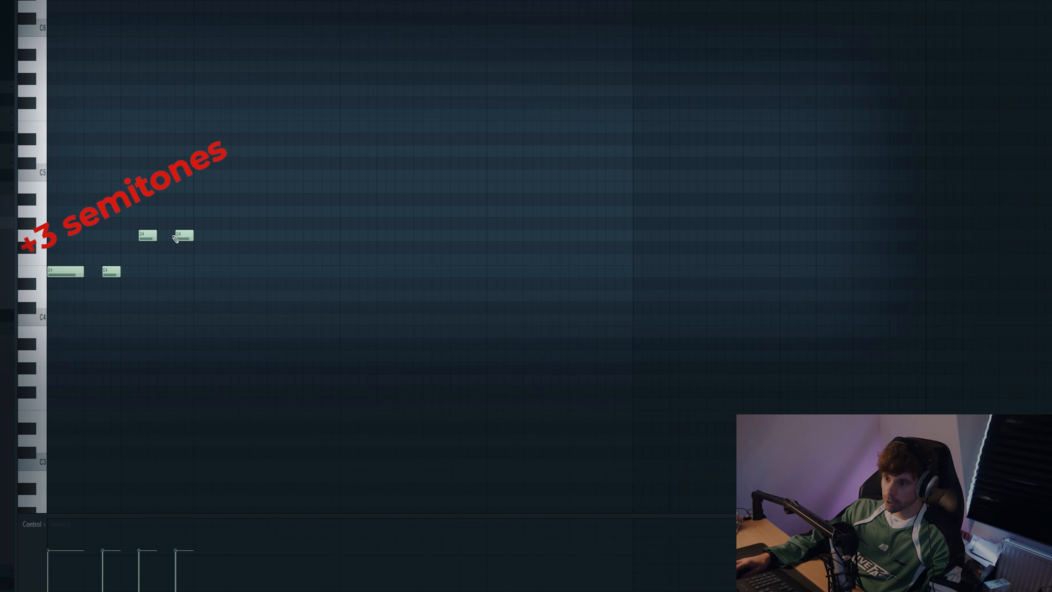
{"action": "key", "text": "space"}
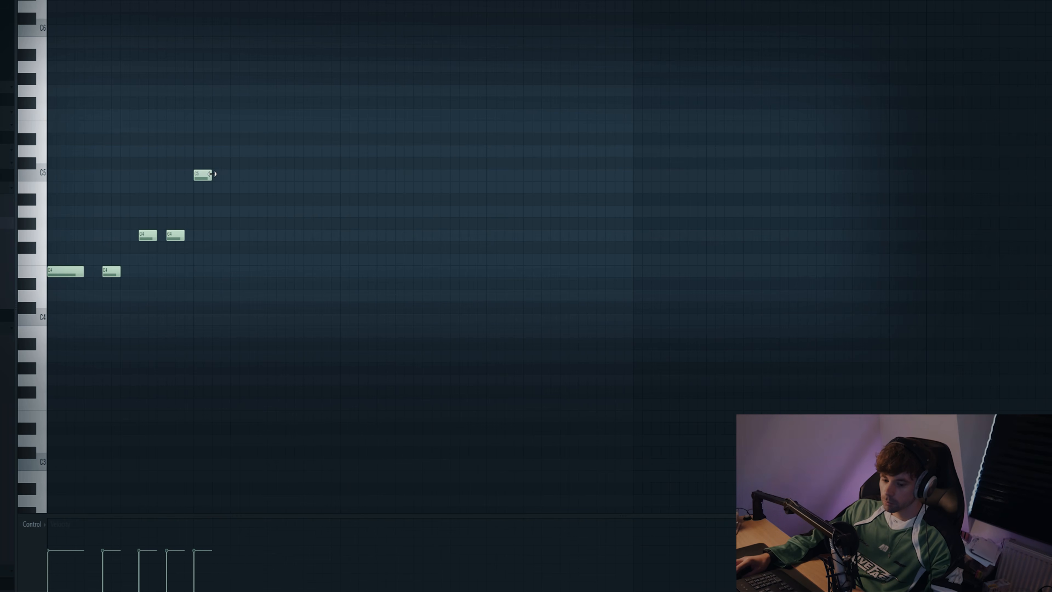
{"action": "key", "text": "space"}
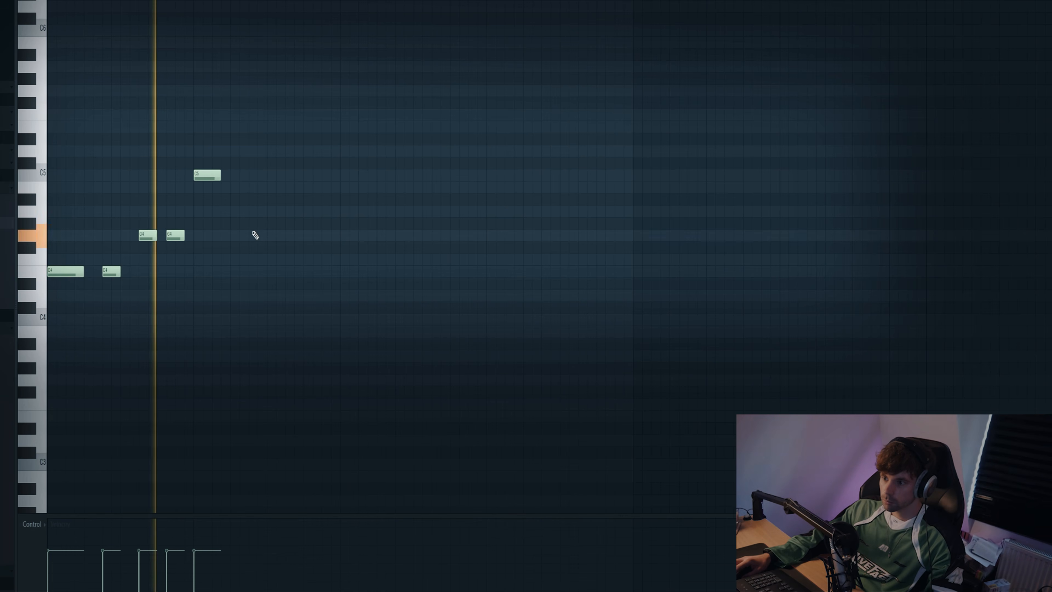
Step: Complete the two-bar bass riff with two short A4 notes and a longer G4 note
{"action": "left_click", "coordinate": [254, 187]}
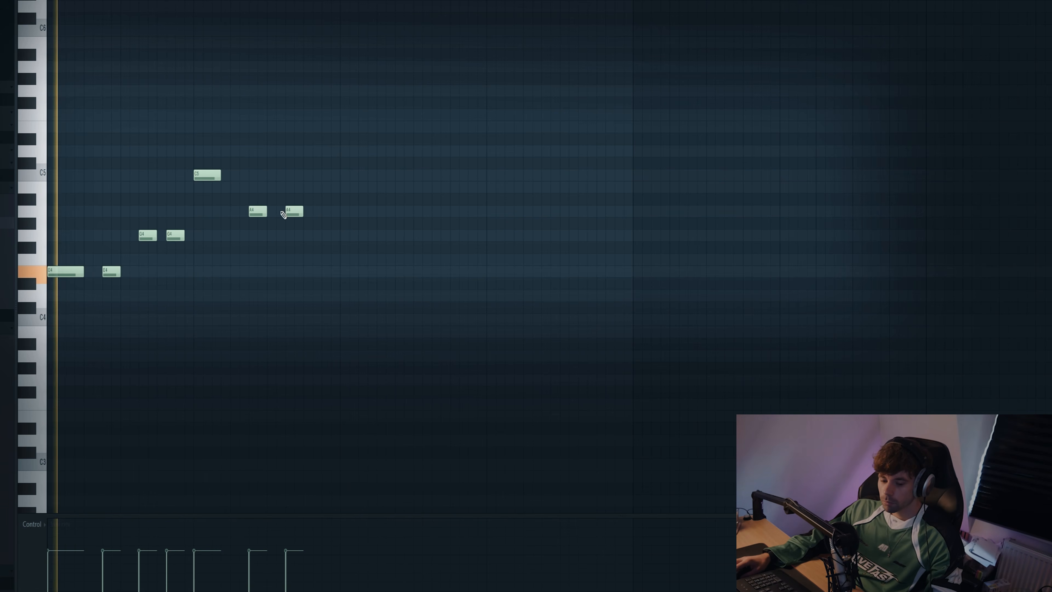
{"action": "left_click", "coordinate": [310, 236]}
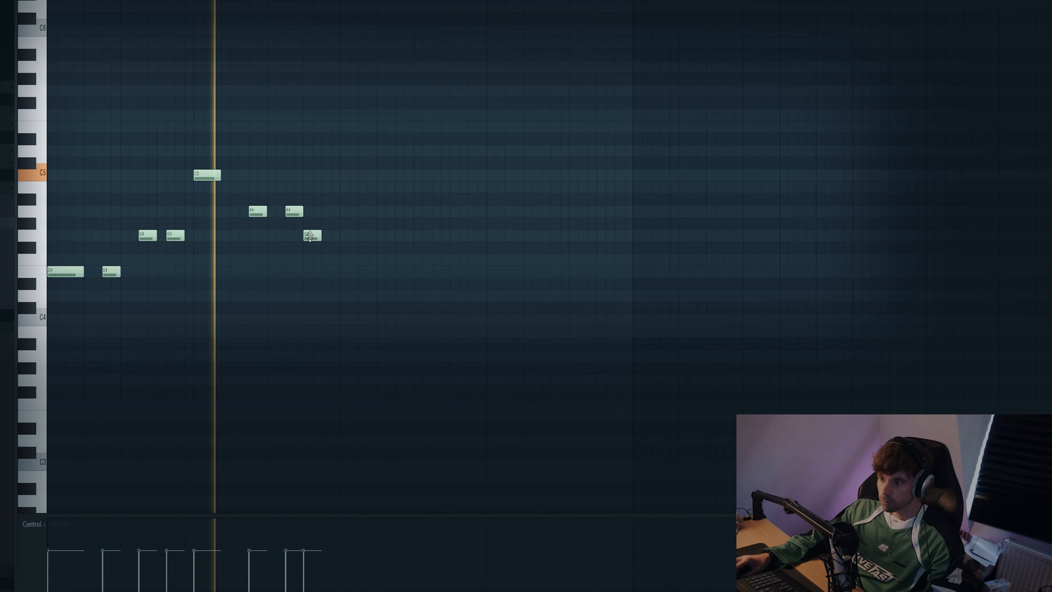
{"action": "left_click_drag", "start_coordinate": [321, 236], "coordinate": [340, 236]}
Step: Duplicate the two-bar bass riff directly after itself to make a four-bar pattern
{"action": "scroll", "coordinate": [274, 313], "scroll_direction": "down", "scroll_amount": 4}
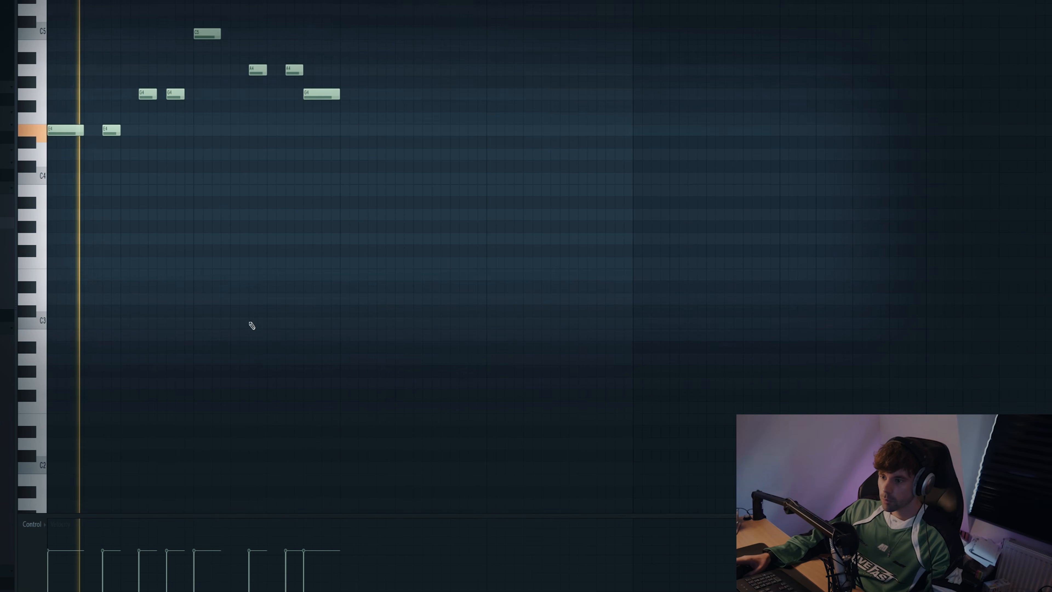
{"action": "scroll", "coordinate": [252, 324], "scroll_direction": "up", "scroll_amount": 2}
{"action": "scroll", "coordinate": [252, 317], "scroll_direction": "up", "scroll_amount": 2, "text": "ctrl"}
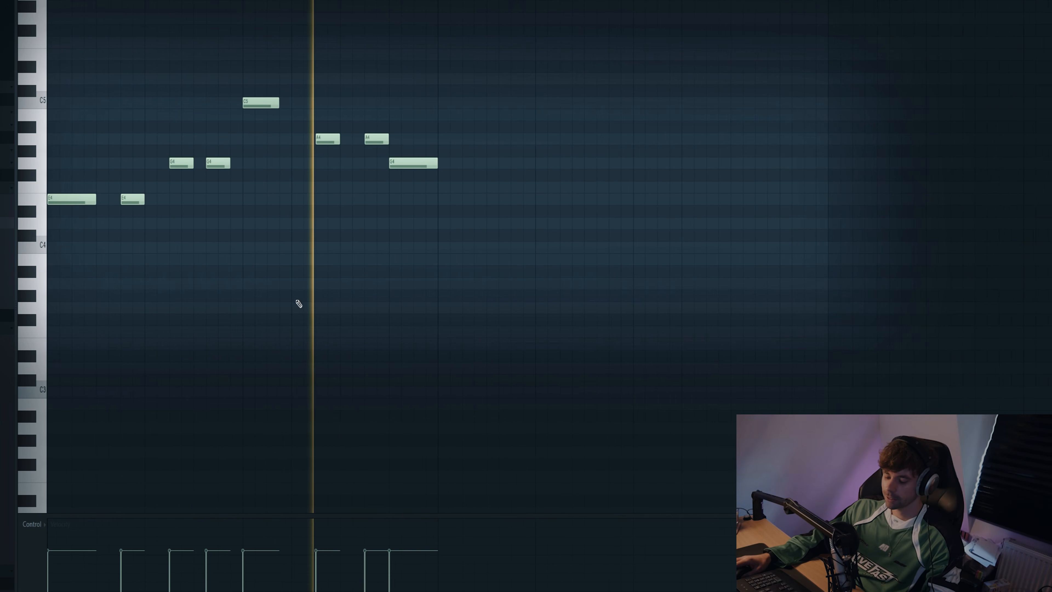
{"action": "key", "text": "ctrl+b"}
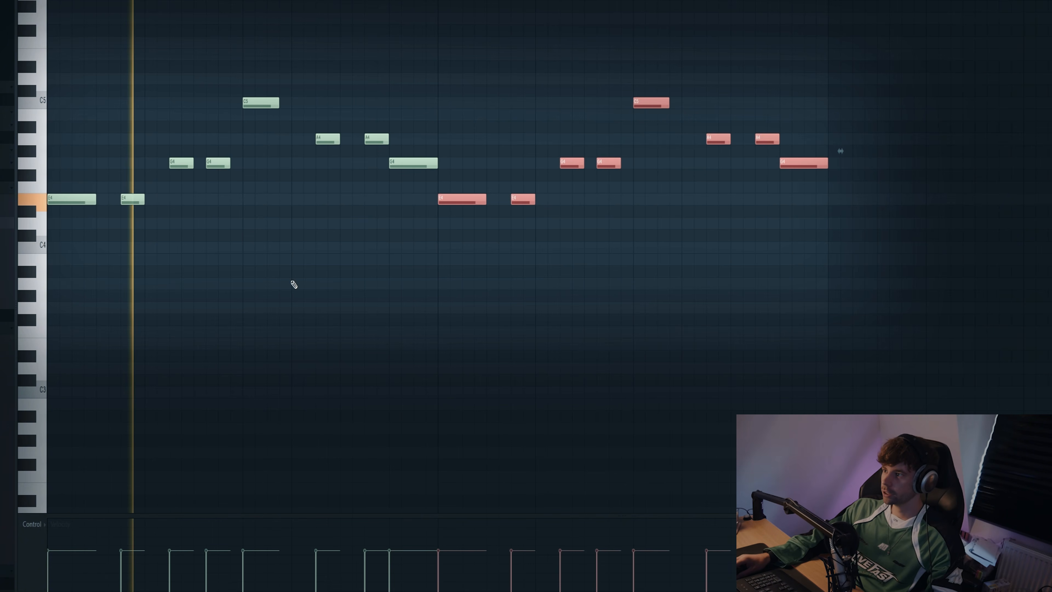
Step: Vary the ending of the repeated riff with a shortened A4, a short G4, a longer A4 and a final D#4
{"action": "key", "text": "space"}
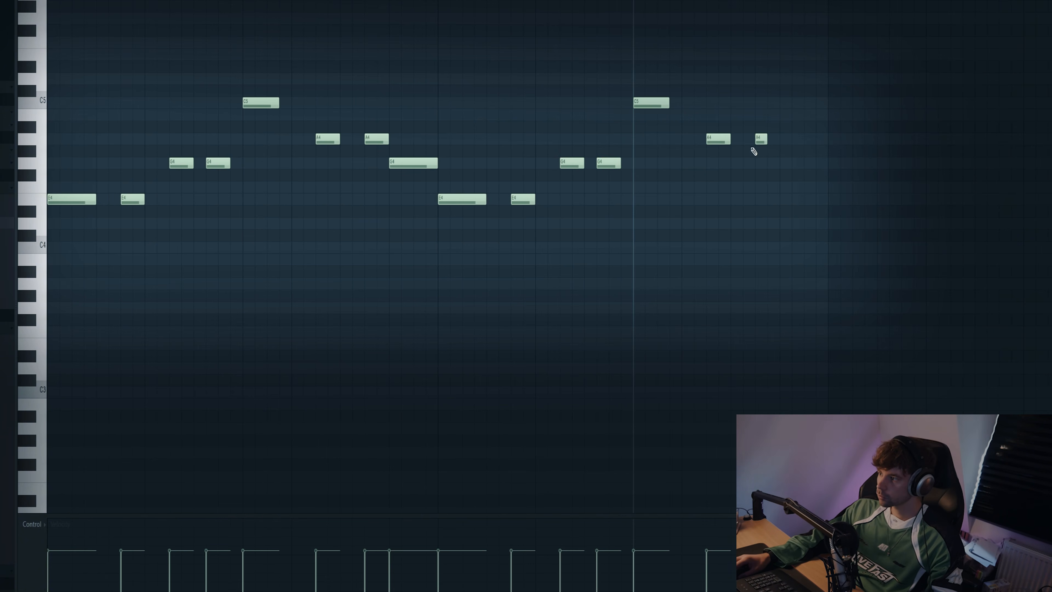
{"action": "key", "text": "space"}
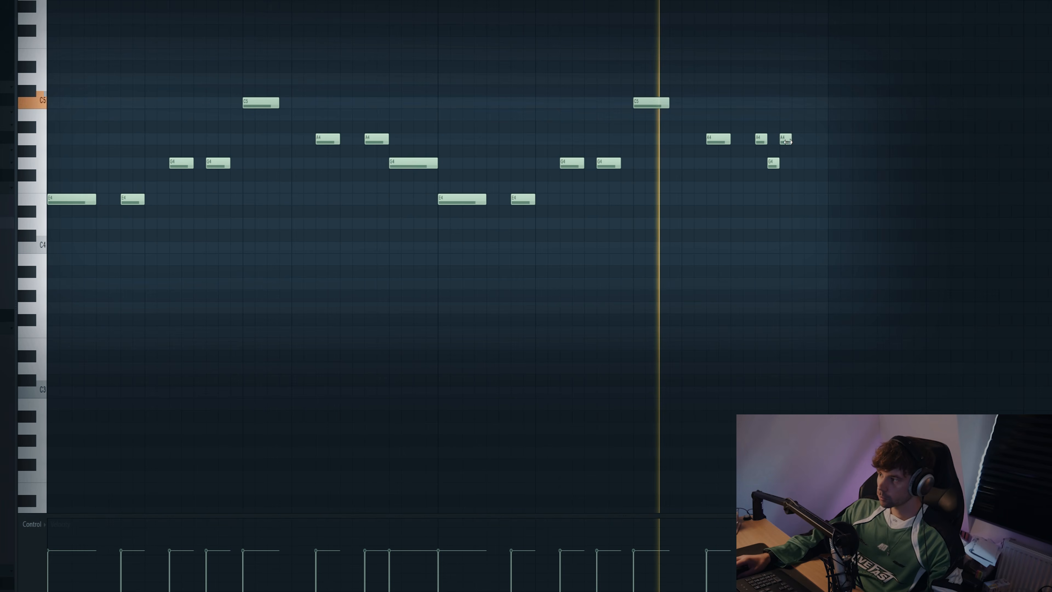
{"action": "left_click_drag", "start_coordinate": [790, 140], "coordinate": [804, 140]}
{"action": "left_click", "coordinate": [815, 224]}
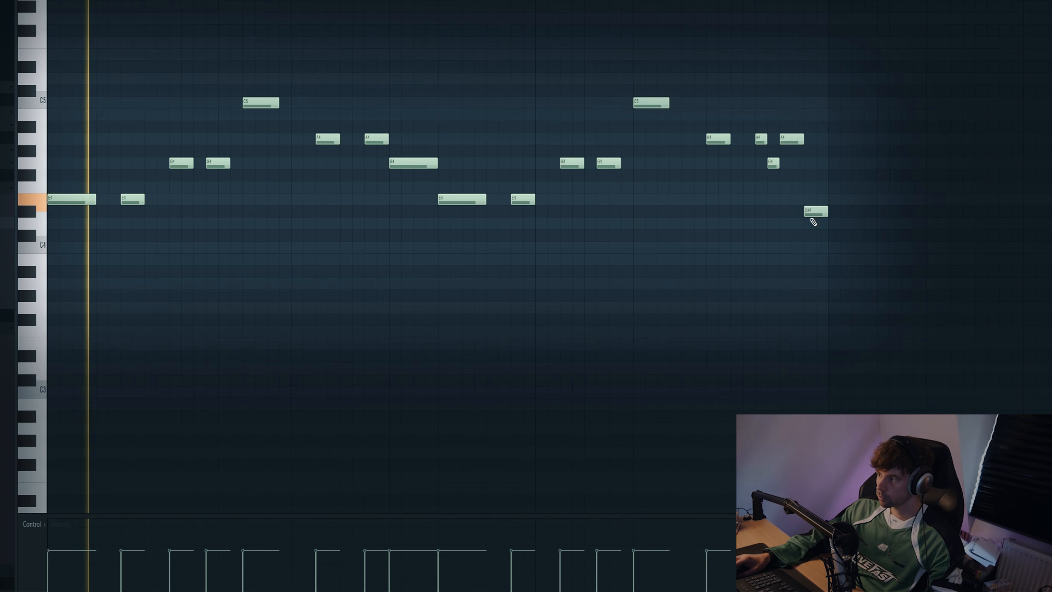
Step: Lower the final note of the four-bar bass riff to D4 and check the pattern by playback
{"action": "key", "text": "space"}
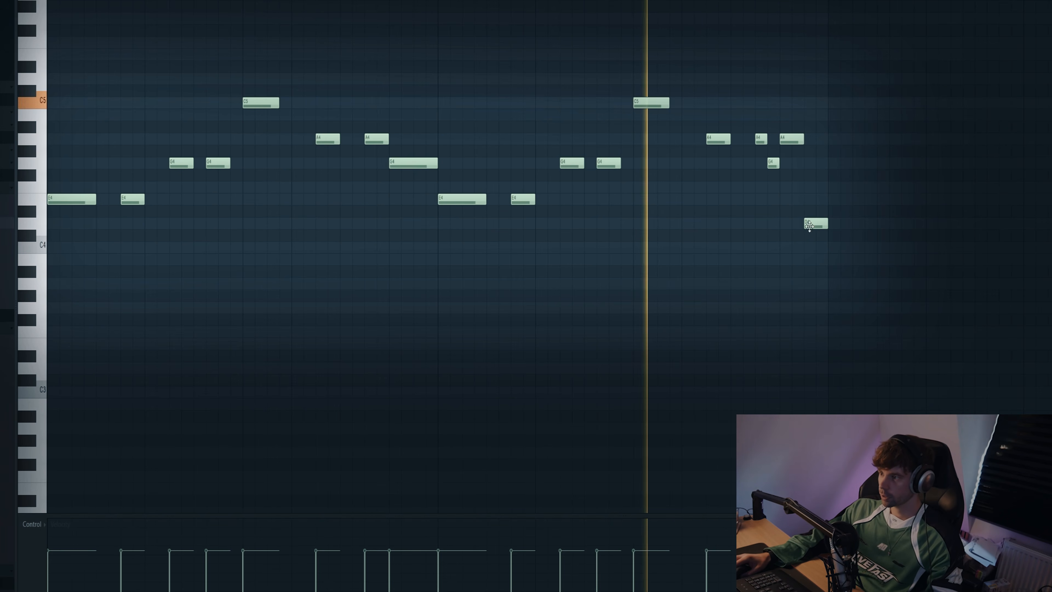
{"action": "scroll", "coordinate": [731, 299], "scroll_direction": "down", "scroll_amount": 2}
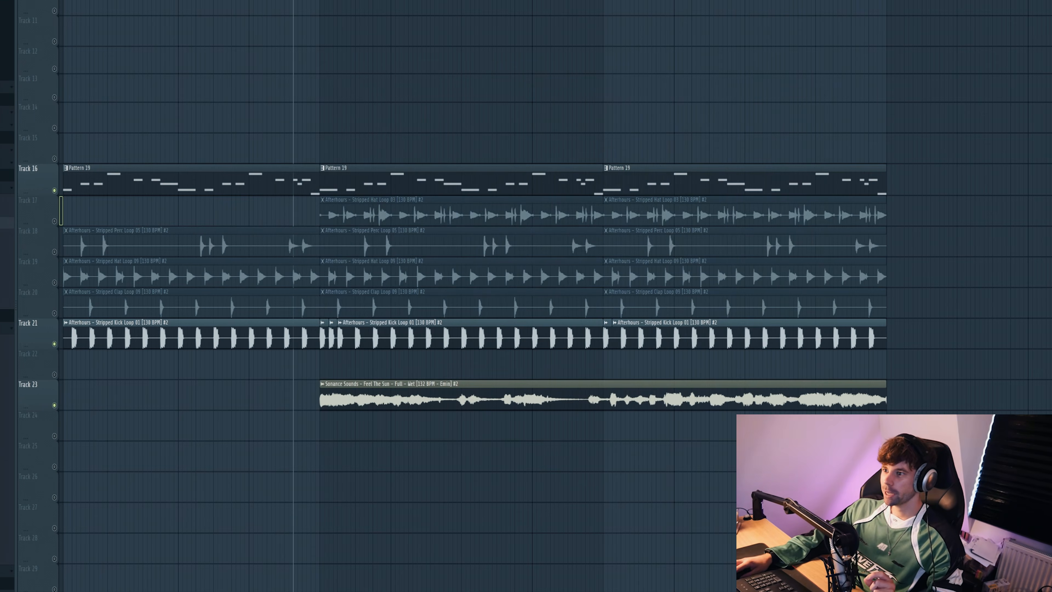
Step: Enable CamelCrusher and FabFilter Pro-Q 3 on the Serum 2 #9 bass mixer track, checking the EQ during playback
{"action": "key", "text": "F9"}
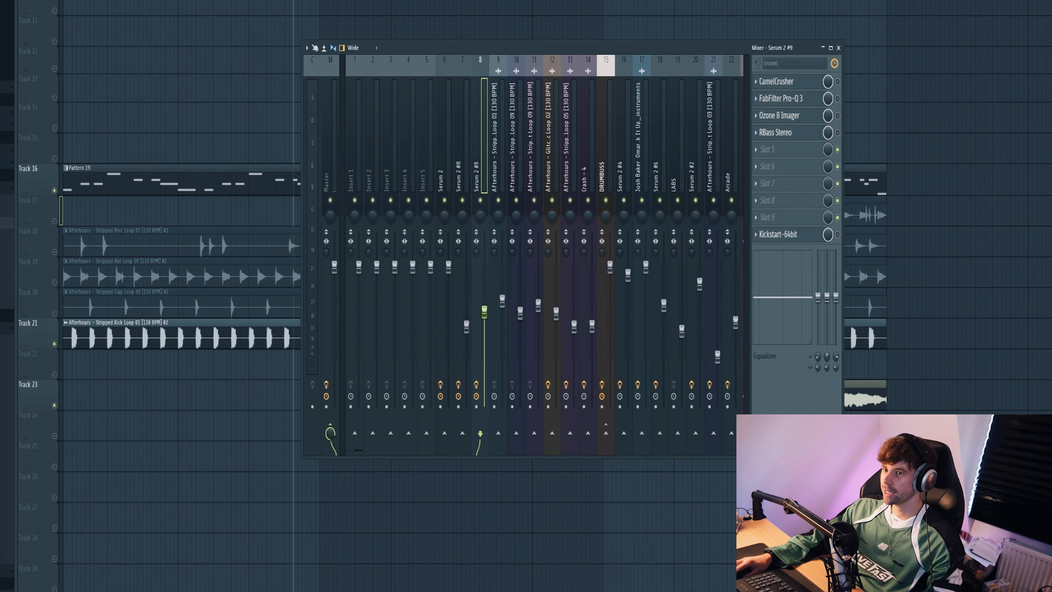
{"action": "left_click_drag", "start_coordinate": [307, 71], "coordinate": [410, 70]}
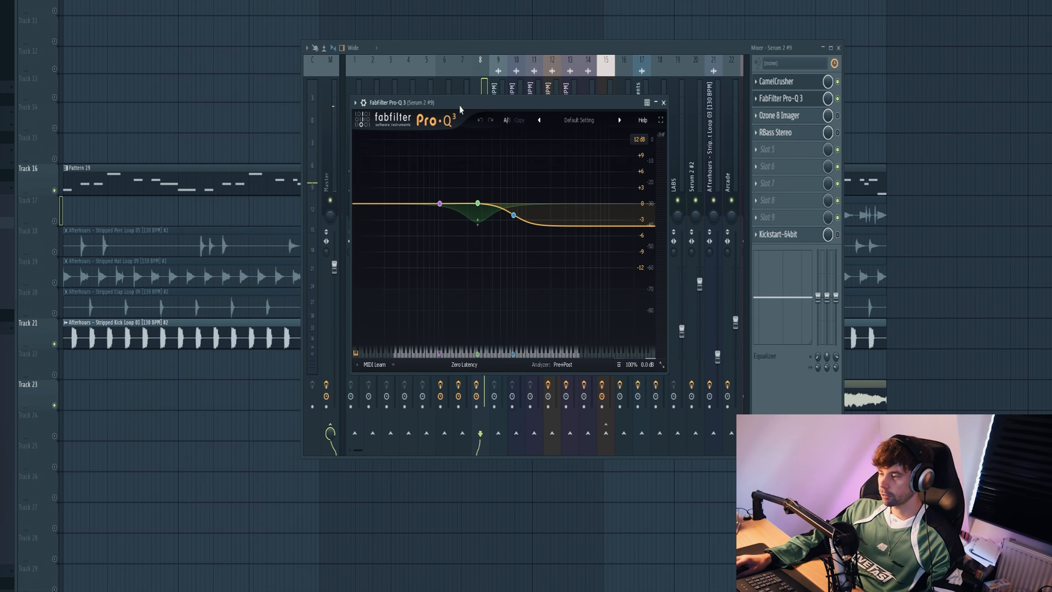
{"action": "mouse_move", "coordinate": [533, 200]}
{"action": "key", "text": "space"}
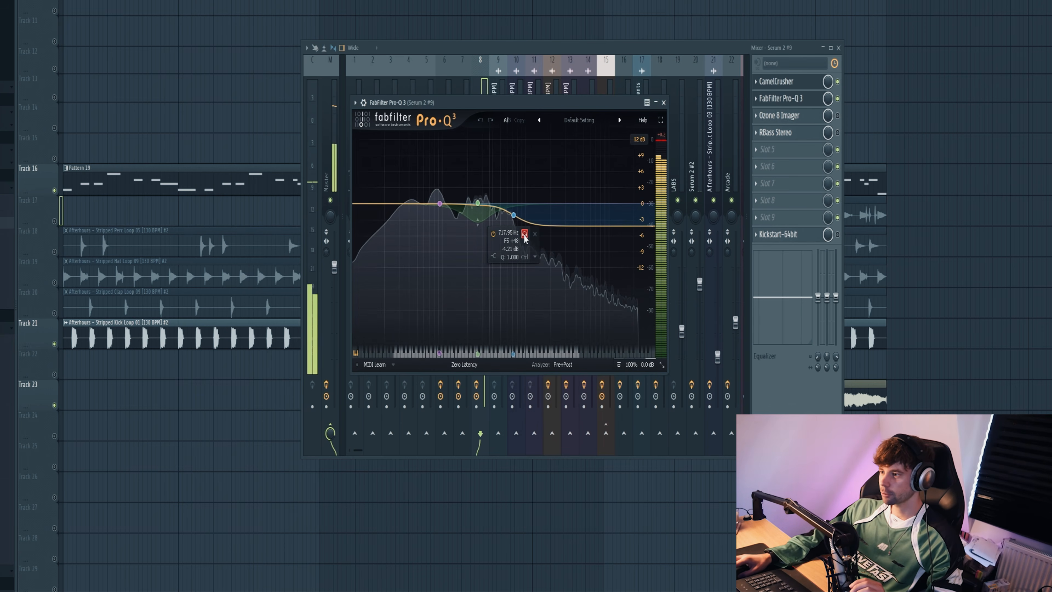
{"action": "left_click", "coordinate": [489, 162]}
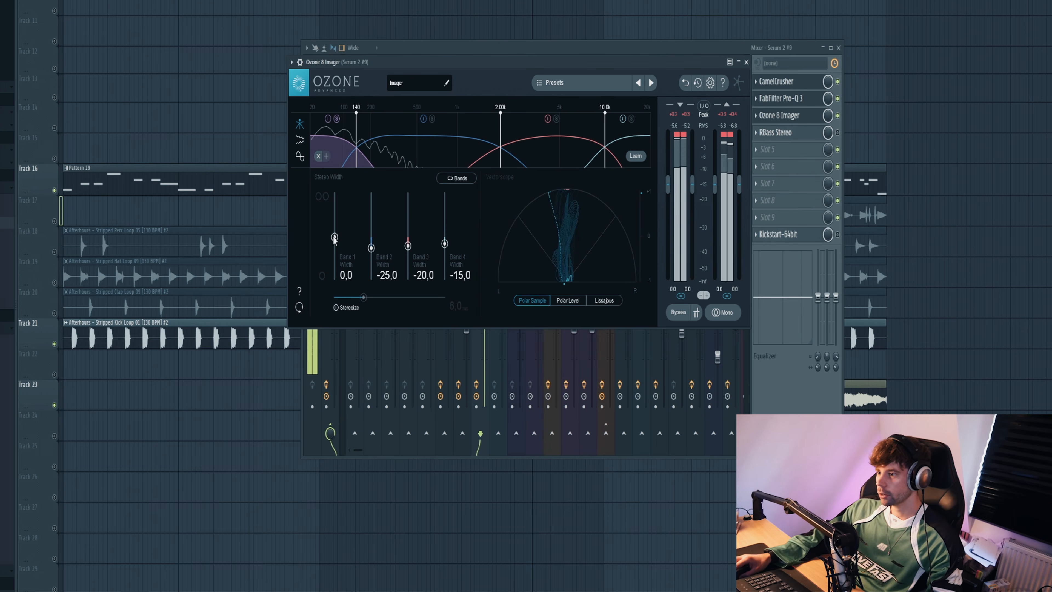
Step: Enable Ozone 8 Imager, RBass Stereo and Kickstart on the bass mixer track, and return to the arrangement for playback
{"action": "left_click_drag", "start_coordinate": [366, 62], "coordinate": [516, 108]}
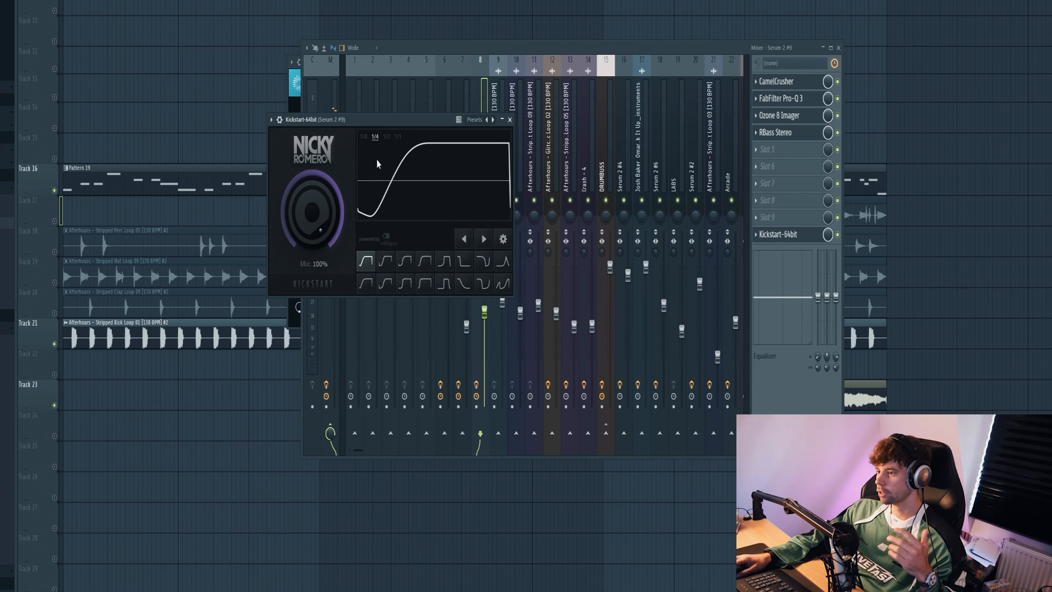
{"action": "right_click", "coordinate": [182, 91]}
{"action": "left_click", "coordinate": [285, 0]}
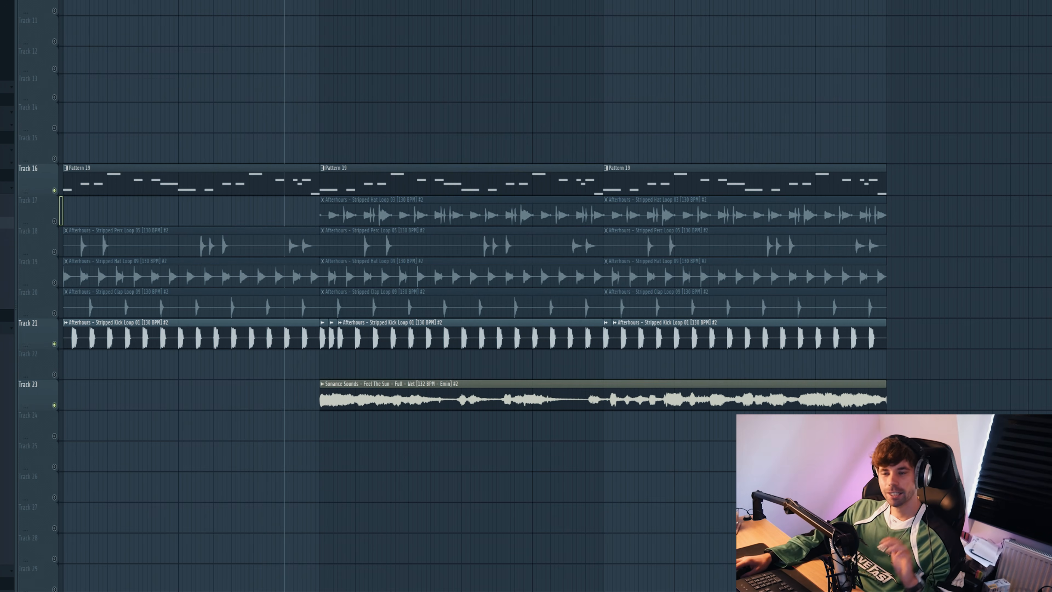
{"action": "key", "text": "space"}
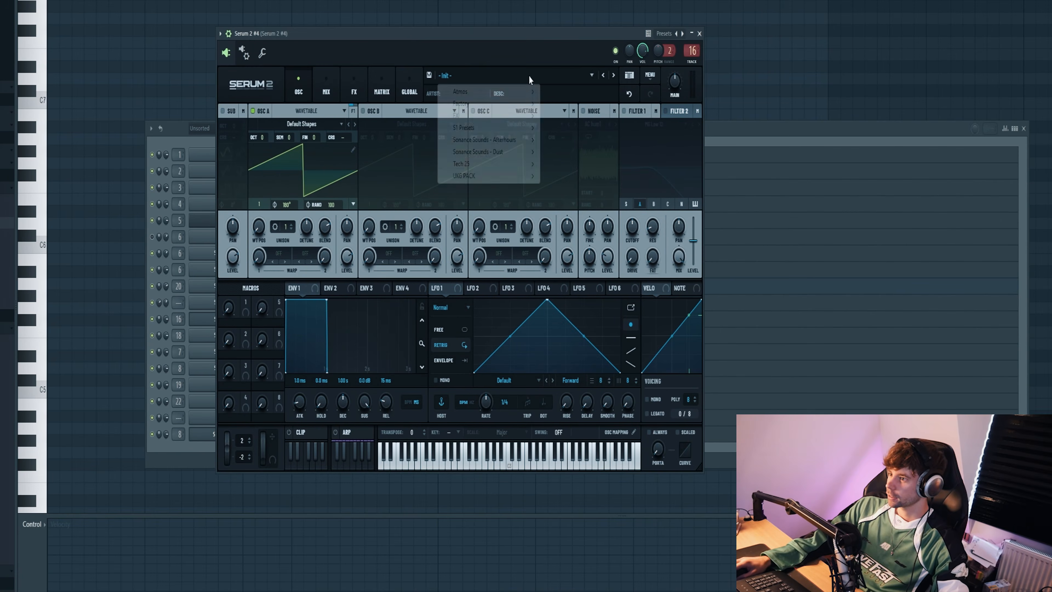
Step: Audition the Sonance Sounds - Afterhours pluck presets in Serum 2 #4 from Pluck - Ace onward, settling on Pluck - Baker
{"action": "mouse_move", "coordinate": [497, 140]}
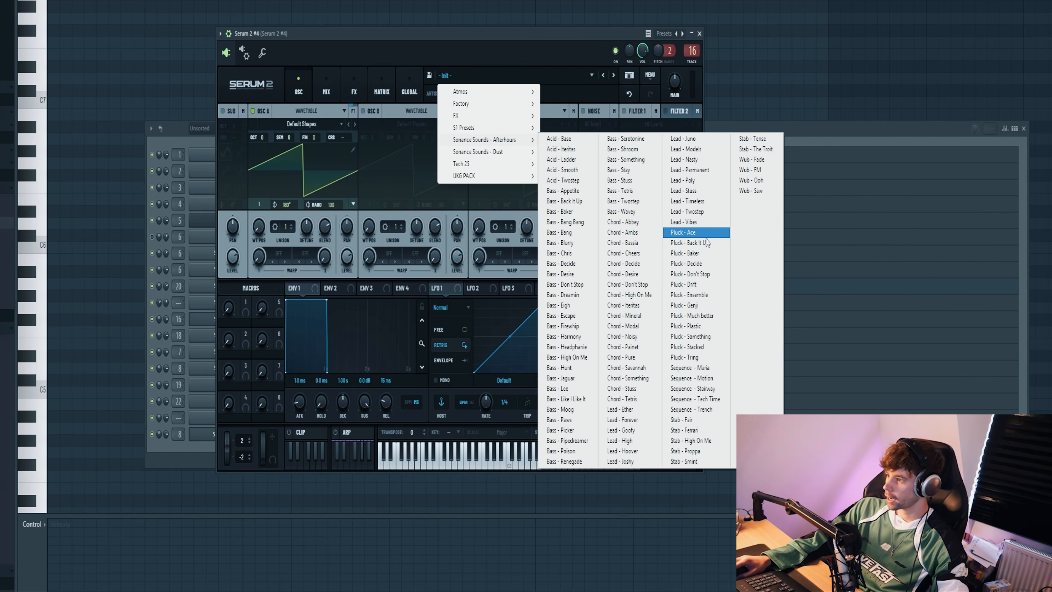
{"action": "left_click", "coordinate": [696, 233]}
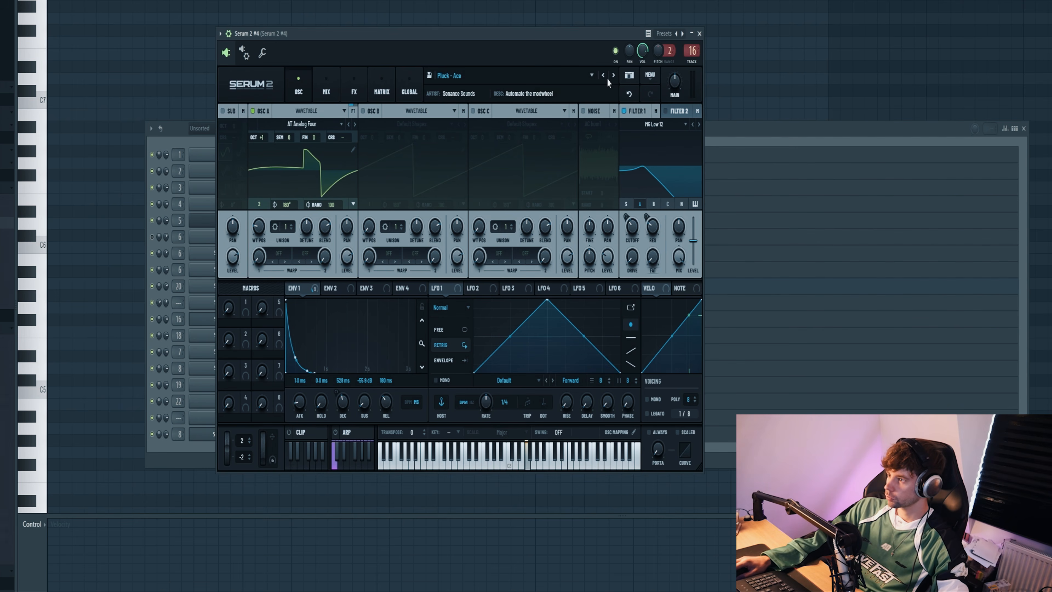
{"action": "left_click", "coordinate": [614, 75]}
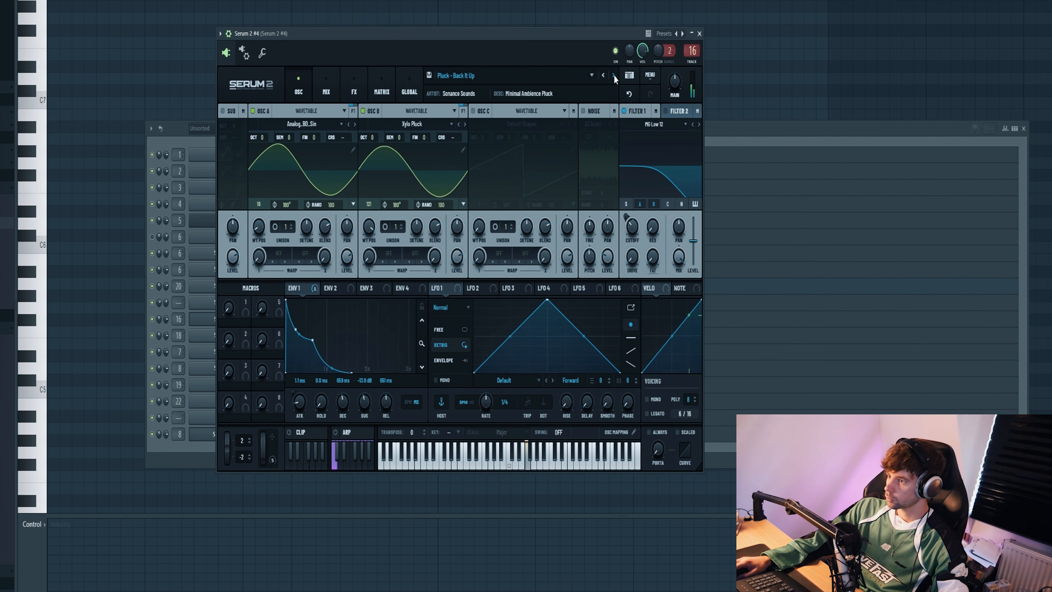
{"action": "left_click", "coordinate": [614, 75]}
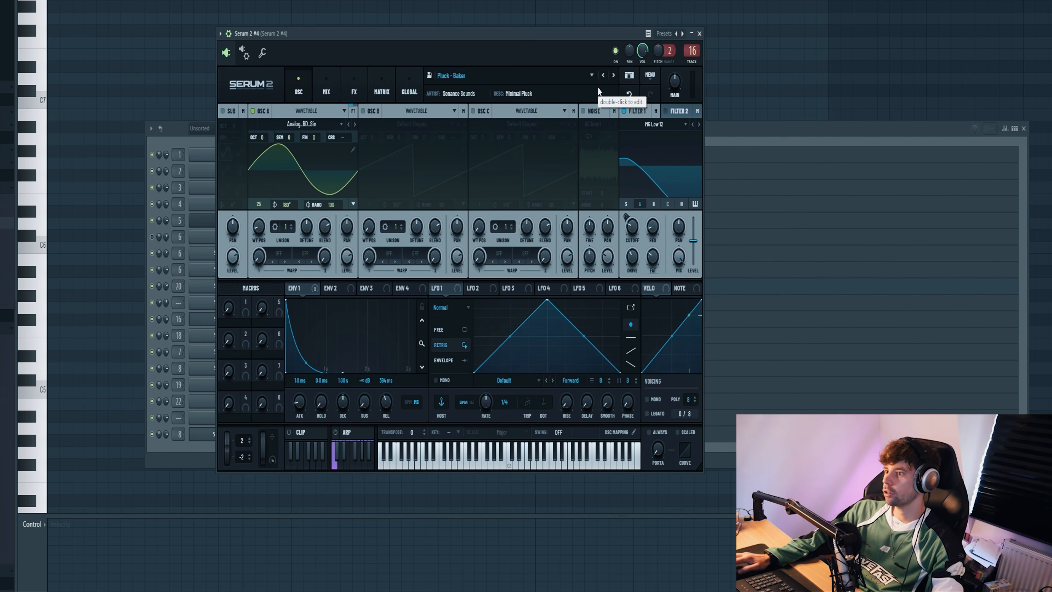
Step: Write a two-bar pluck riff of short notes: E6, E6, A6 in bar one and E6, E6, A6, A6, D6 in bar two
{"action": "left_click", "coordinate": [753, 129]}
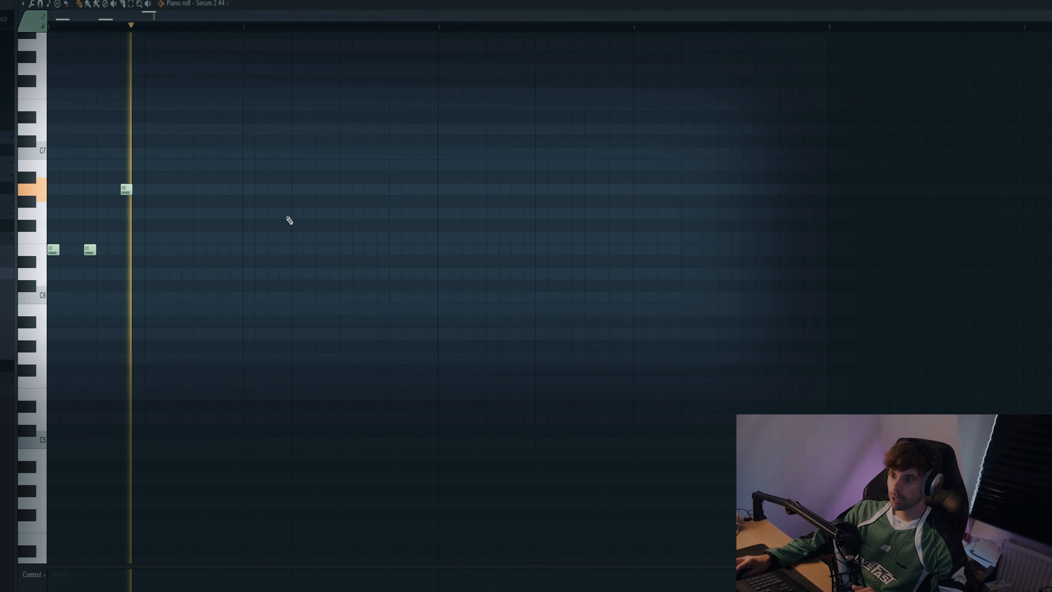
{"action": "key", "text": "space"}
{"action": "key", "text": "ctrl+a"}
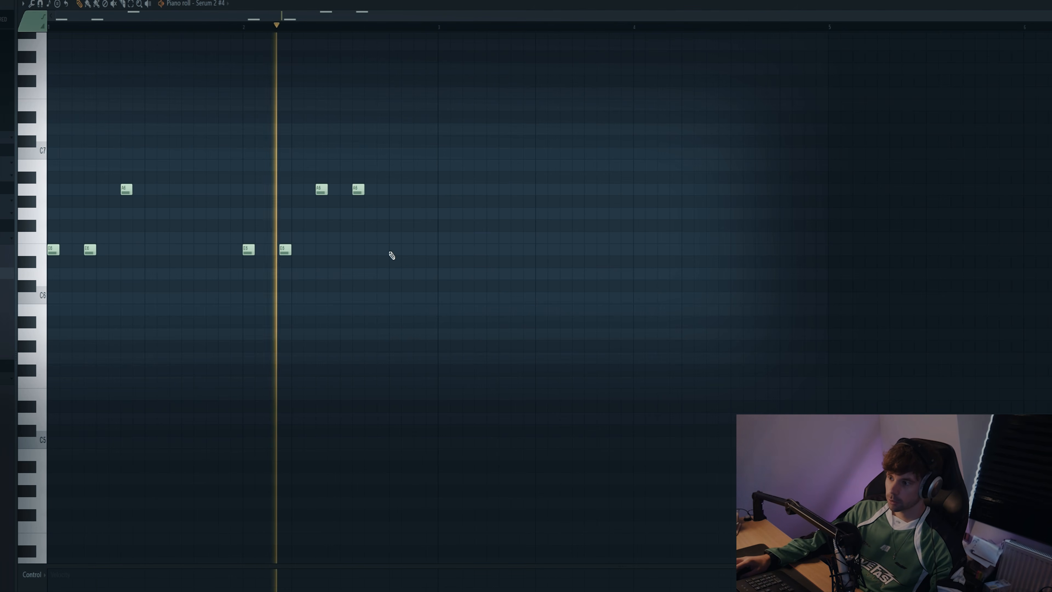
{"action": "left_click_drag", "start_coordinate": [392, 254], "coordinate": [392, 276]}
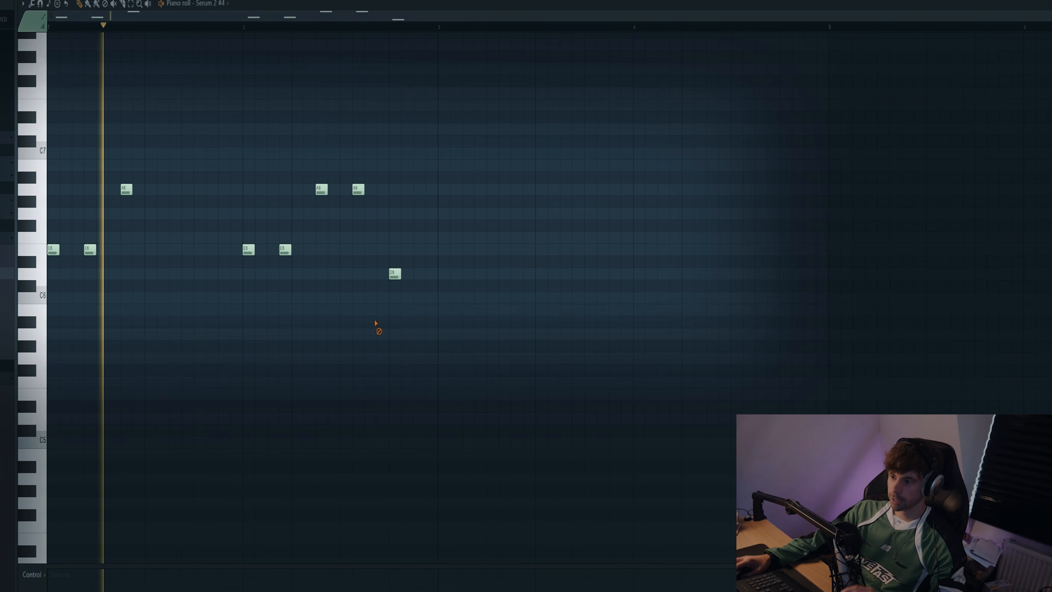
{"action": "left_click_drag", "start_coordinate": [414, 176], "coordinate": [358, 290]}
{"action": "left_click", "coordinate": [315, 351], "text": "ctrl"}
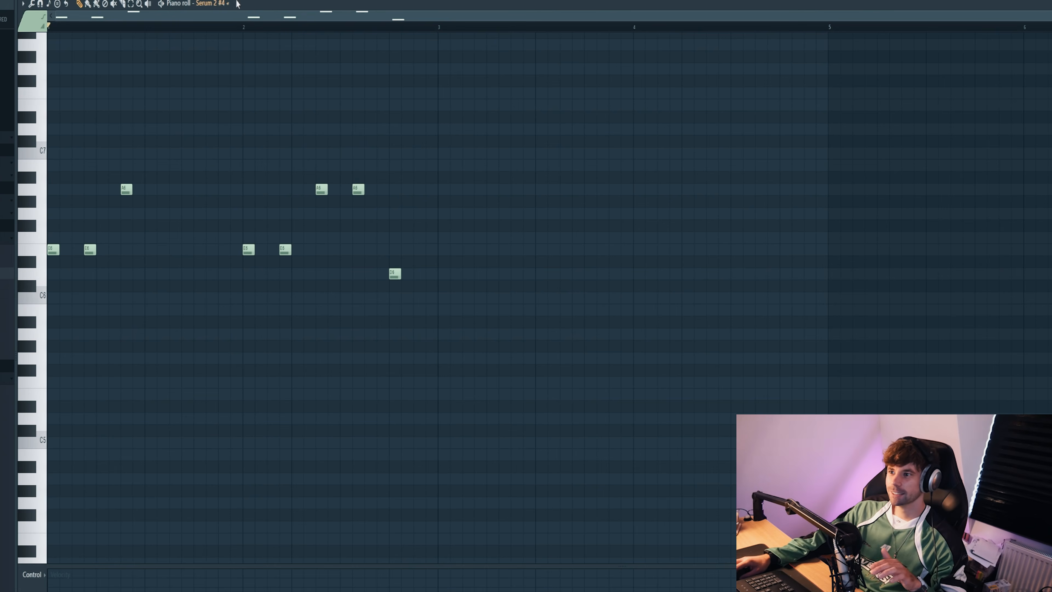
Step: Apply Kickstart volume ducking on the Serum 2 #4 mixer track and play the pluck riff with it
{"action": "key", "text": "F9"}
{"action": "left_click", "coordinate": [777, 285]}
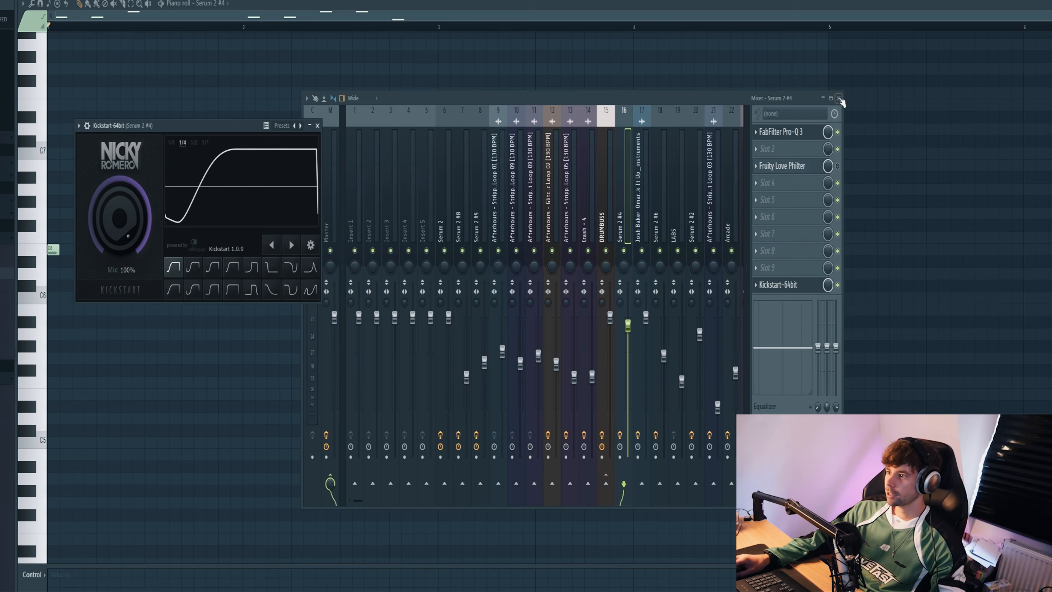
{"action": "left_click", "coordinate": [841, 100]}
{"action": "key", "text": "space"}
{"action": "left_click_drag", "start_coordinate": [227, 124], "coordinate": [260, 137]}
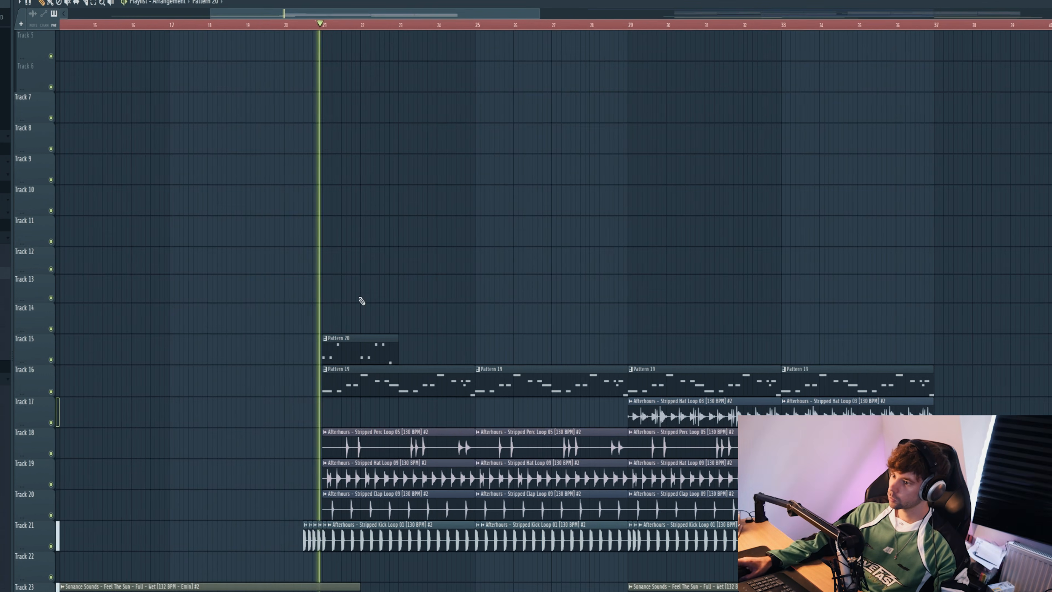
{"action": "left_click_drag", "start_coordinate": [405, 355], "coordinate": [400, 354]}
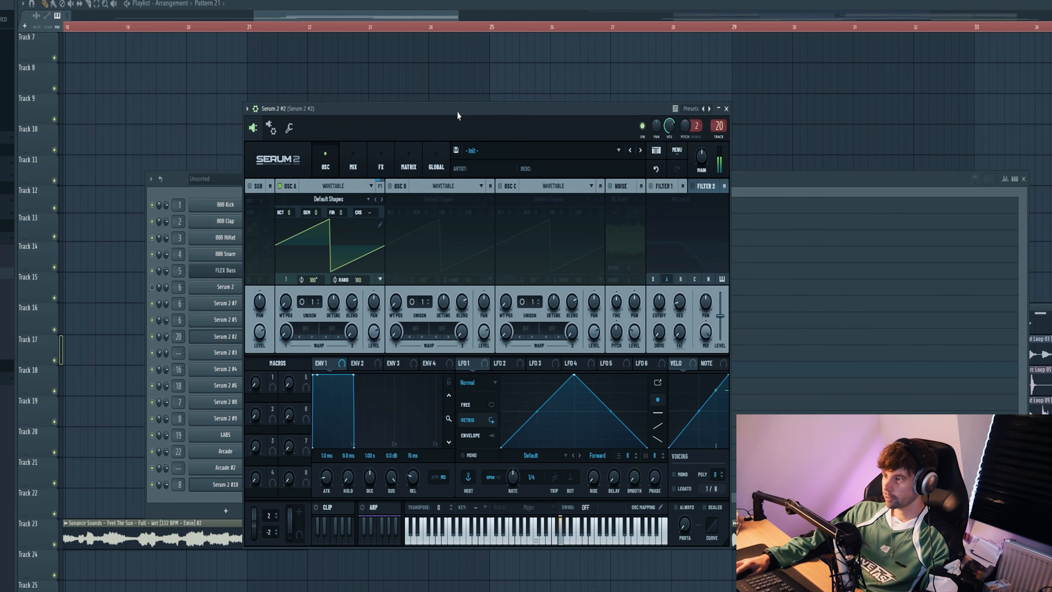
Step: Load the Pluck - Back It Up preset from Sonance Sounds - Afterhours into Serum 2 #2
{"action": "left_click", "coordinate": [494, 150]}
{"action": "mouse_move", "coordinate": [511, 214]}
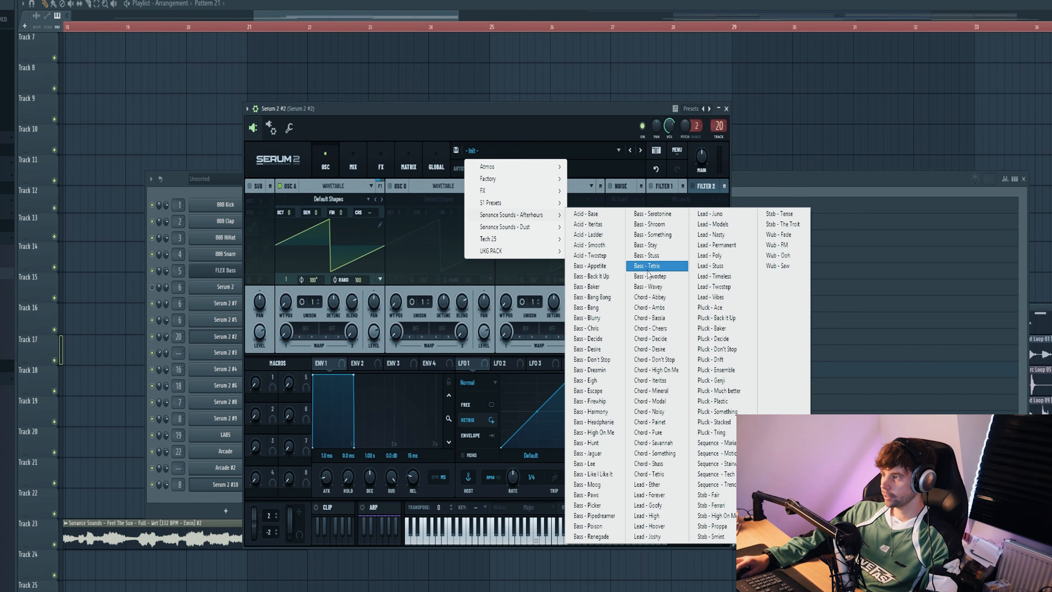
{"action": "left_click", "coordinate": [717, 318]}
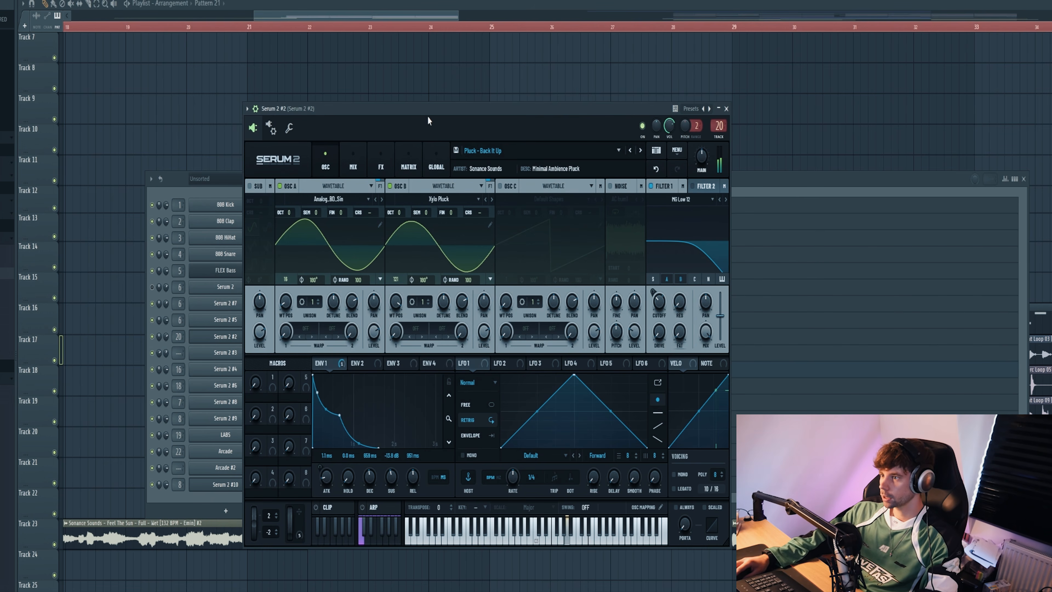
{"action": "left_click_drag", "start_coordinate": [428, 116], "coordinate": [530, 225]}
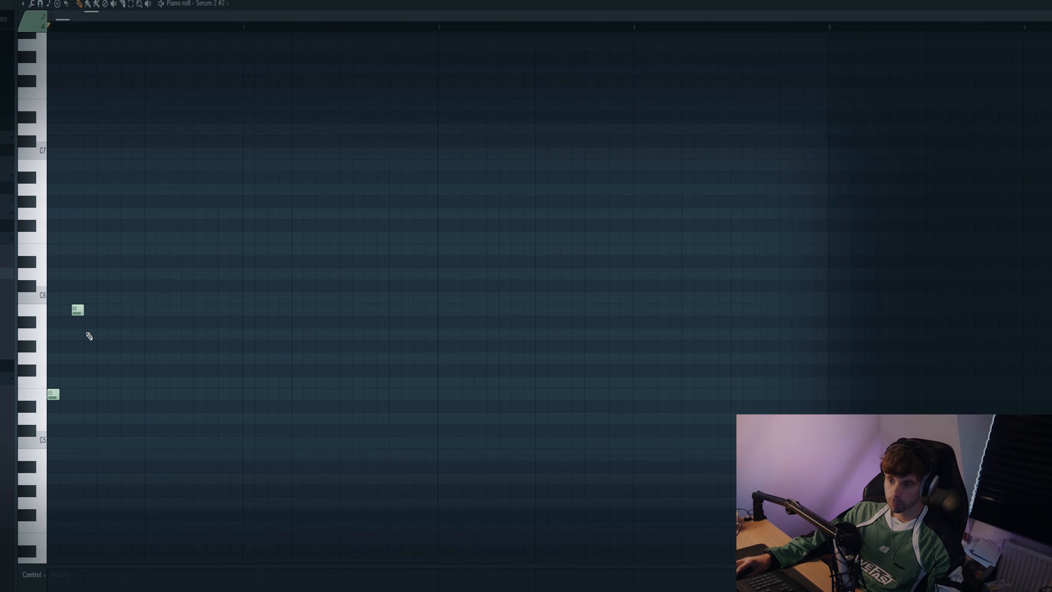
Step: Write a second two-bar pluck riff: short E5, B5, A5, B5, E6 in bar one, and E6 followed by three B5 notes in bar two
{"action": "key", "text": "space"}
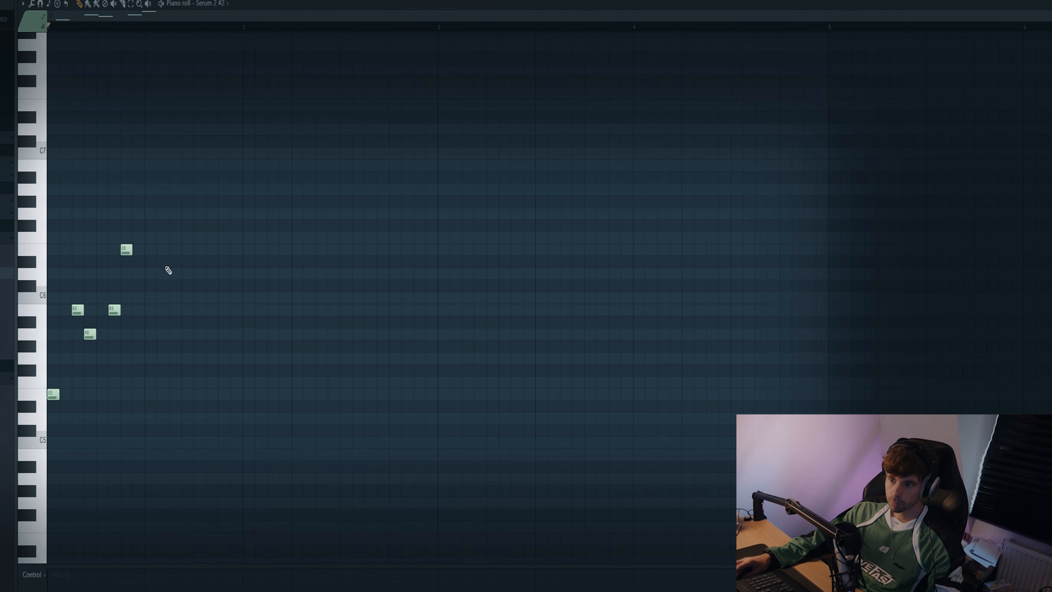
{"action": "key", "text": "space"}
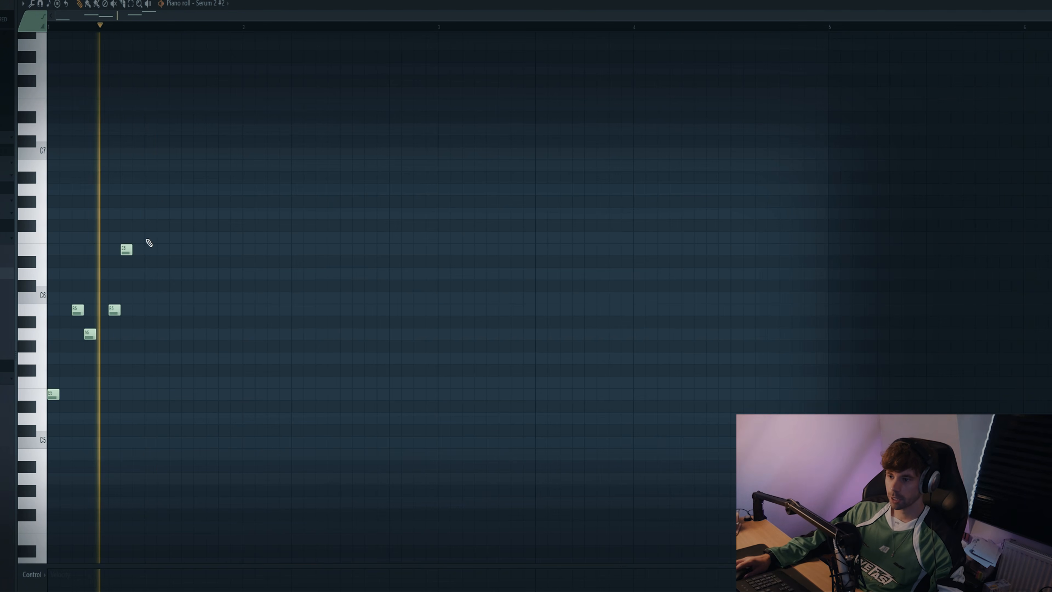
{"action": "left_click", "coordinate": [261, 250]}
{"action": "left_click", "coordinate": [307, 301]}
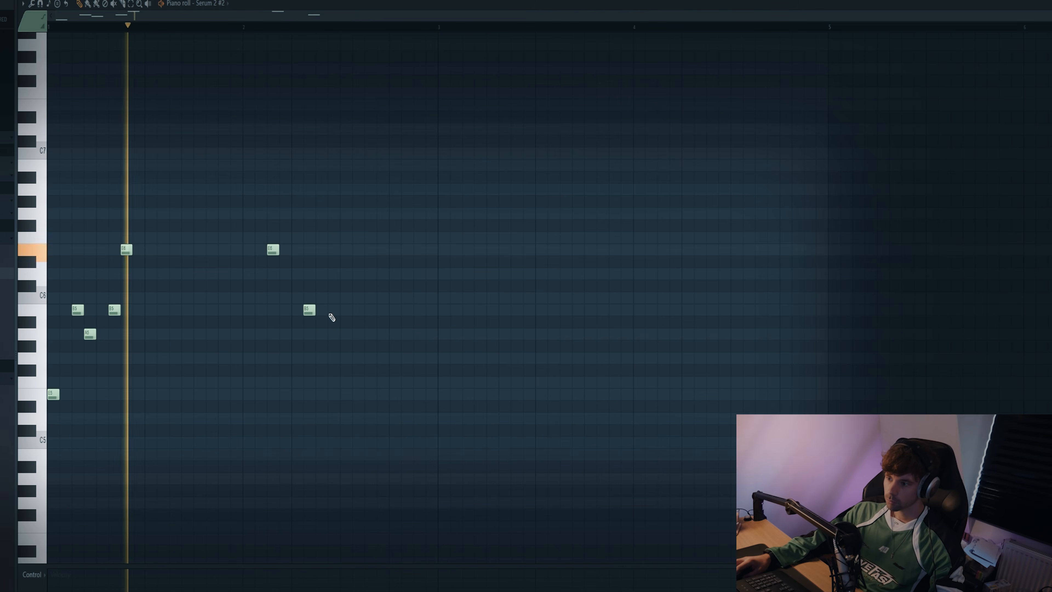
{"action": "left_click", "coordinate": [344, 310]}
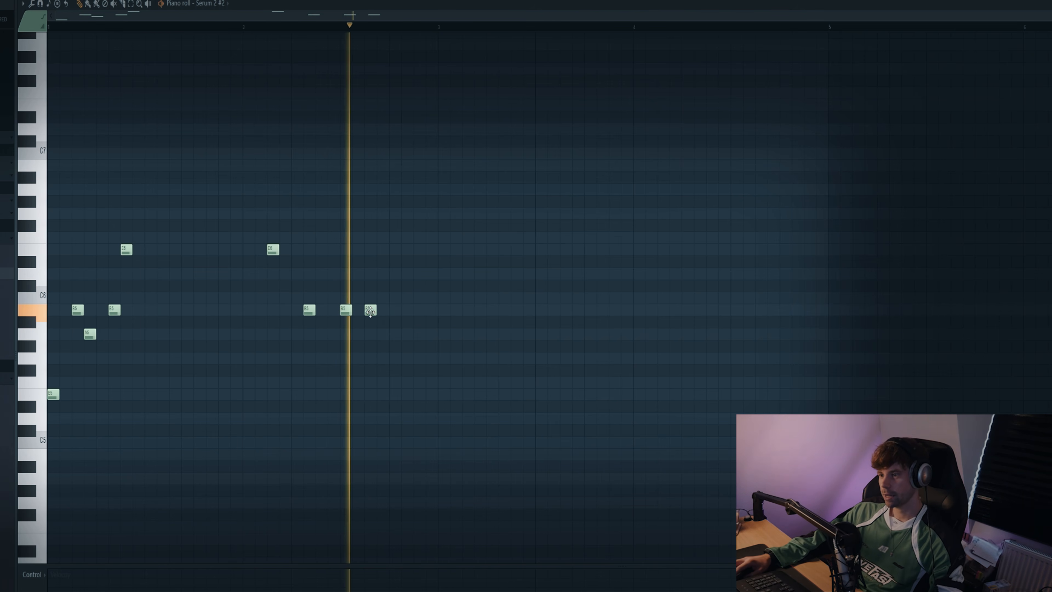
{"action": "key", "text": "space"}
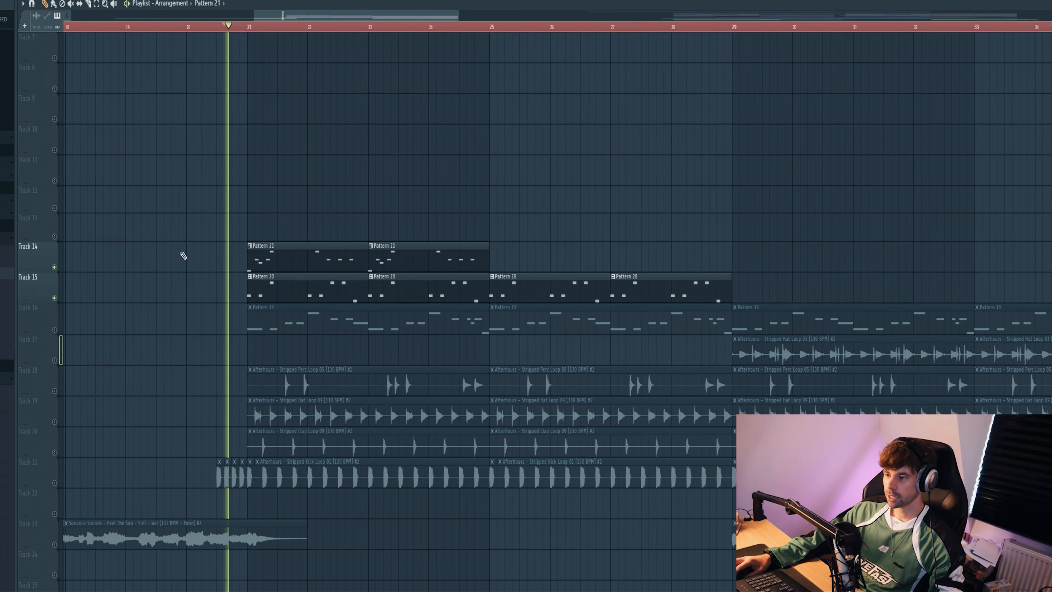
Step: Duplicate the two Pattern 21 clips on Track 14 so they also fill bars 25 to 28
{"action": "left_click_drag", "start_coordinate": [165, 186], "coordinate": [418, 254]}
{"action": "key", "text": "ctrl+b"}
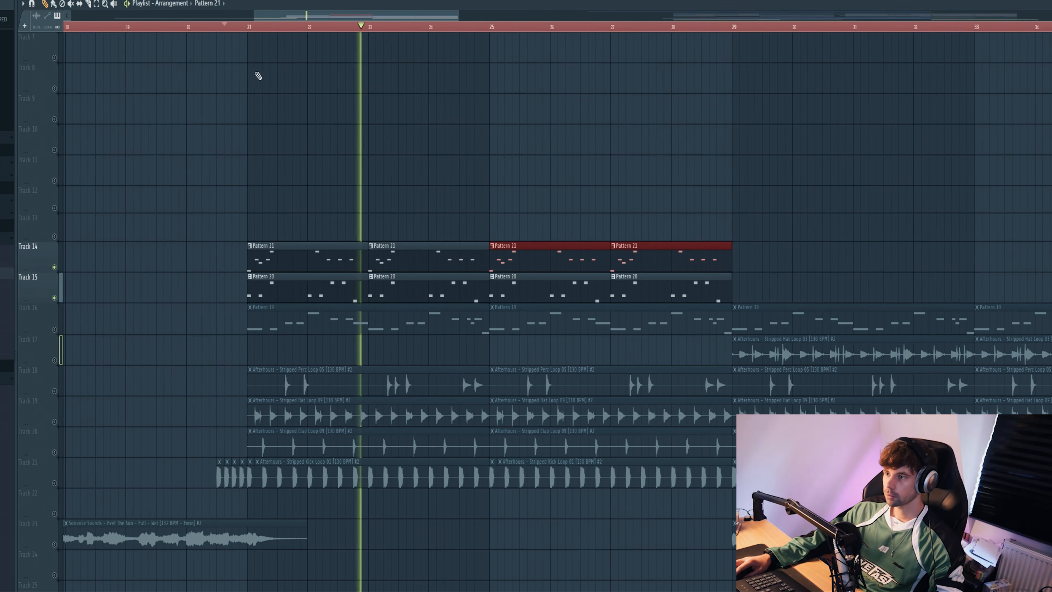
{"action": "key", "text": "space"}
Step: Enable Kickstart, FabFilter Pro-Q 3, H-Delay Stereo and Pro-R on the Serum 2 #2 mixer track during playback
{"action": "key", "text": "F9"}
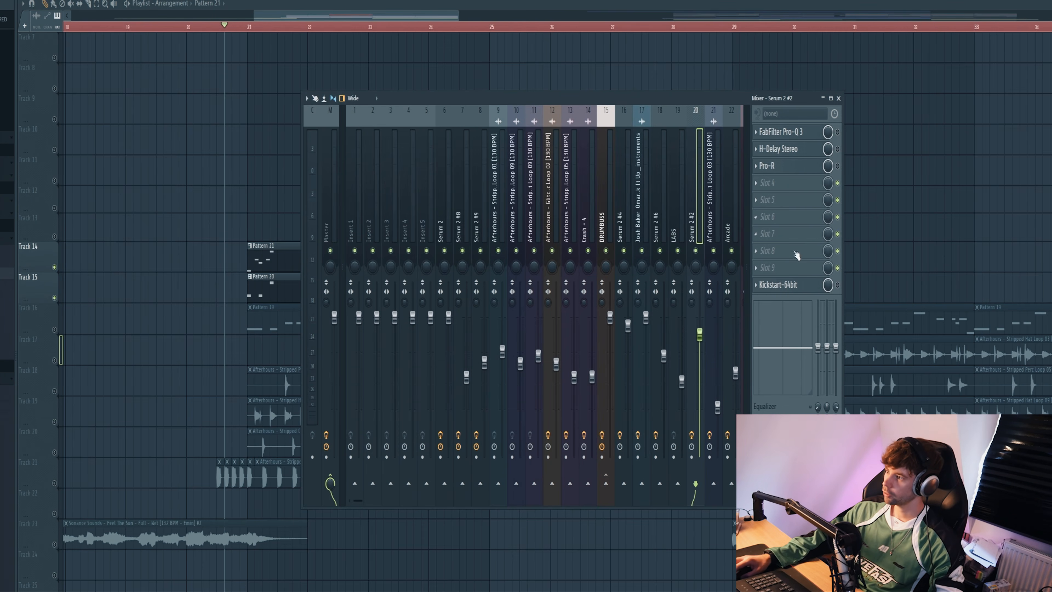
{"action": "left_click", "coordinate": [814, 285]}
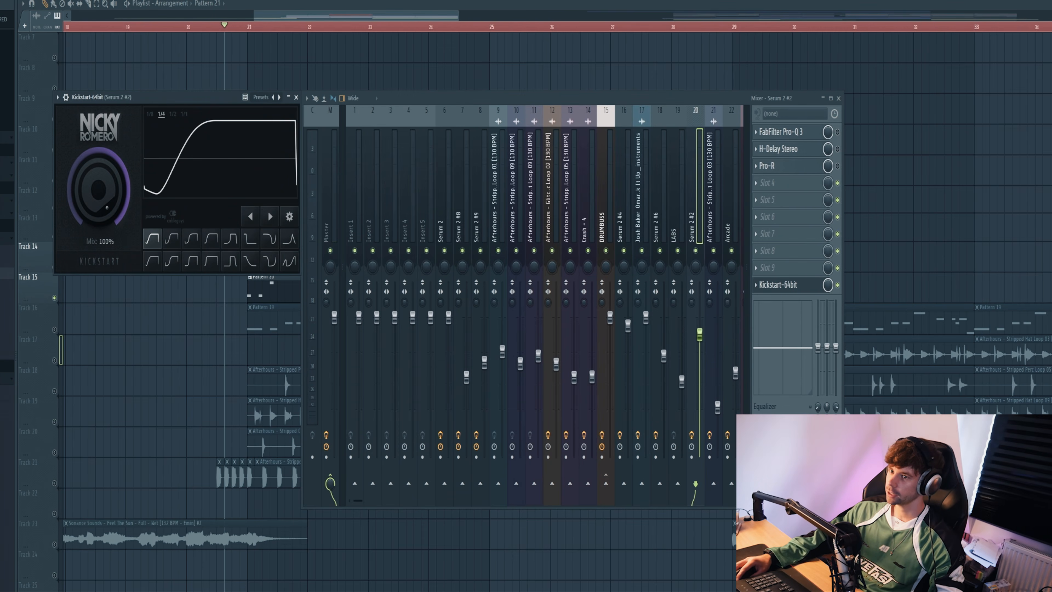
{"action": "key", "text": "space"}
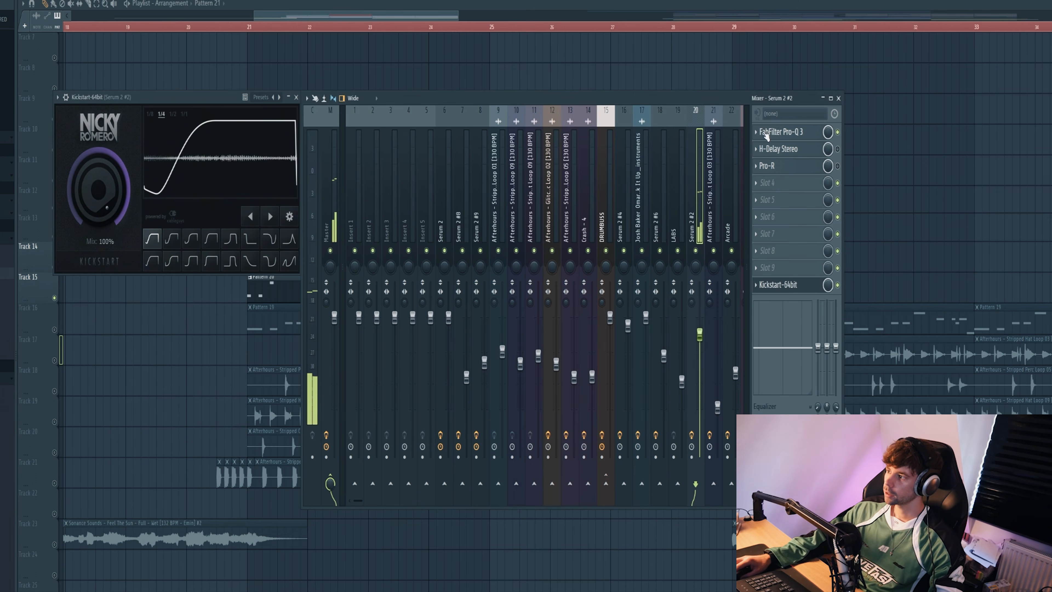
{"action": "left_click", "coordinate": [767, 133]}
{"action": "left_click", "coordinate": [783, 151]}
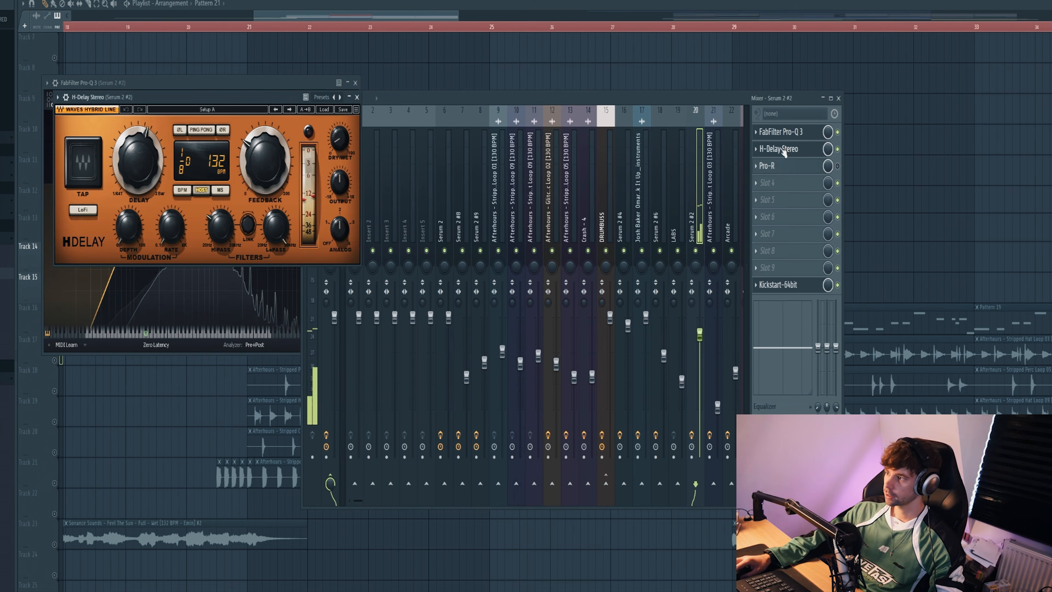
{"action": "left_click", "coordinate": [767, 165]}
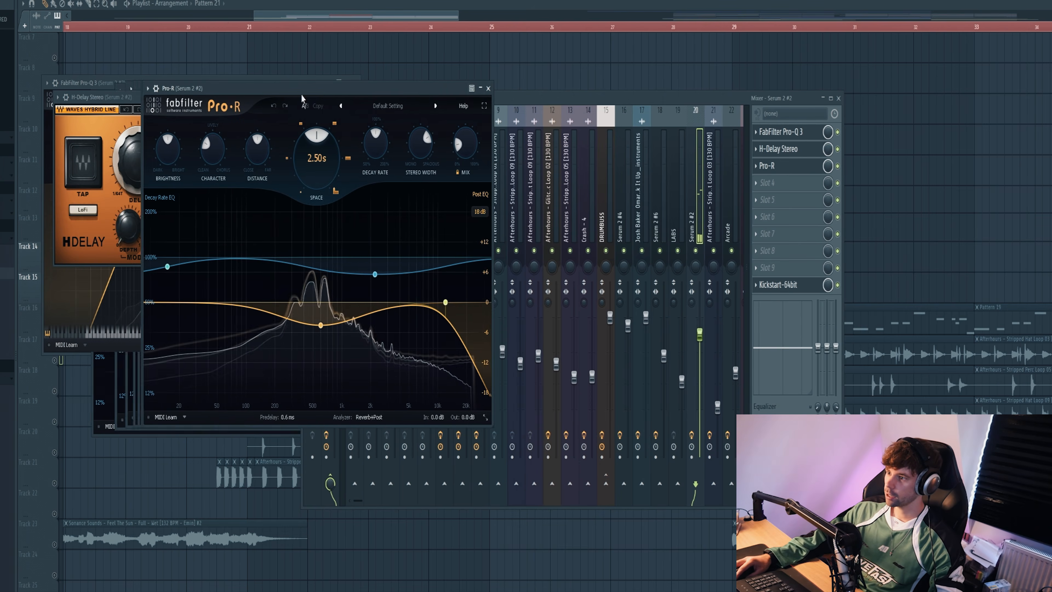
{"action": "right_click", "coordinate": [493, 82]}
{"action": "key", "text": "space"}
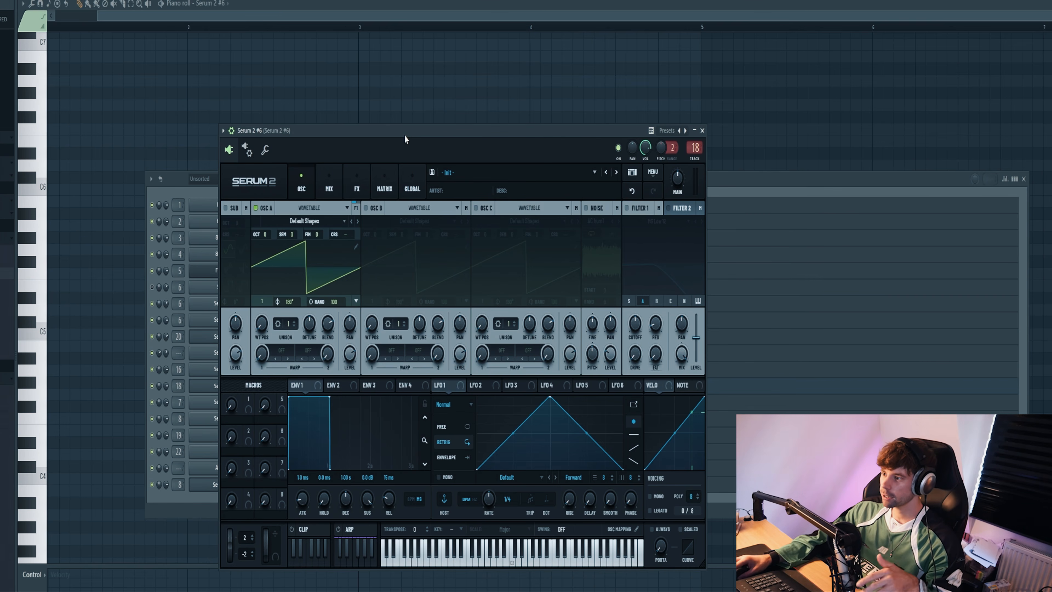
Step: Load the Chord - Don't Stop preset from Sonance Sounds into Serum 2 #6
{"action": "left_click", "coordinate": [482, 171]}
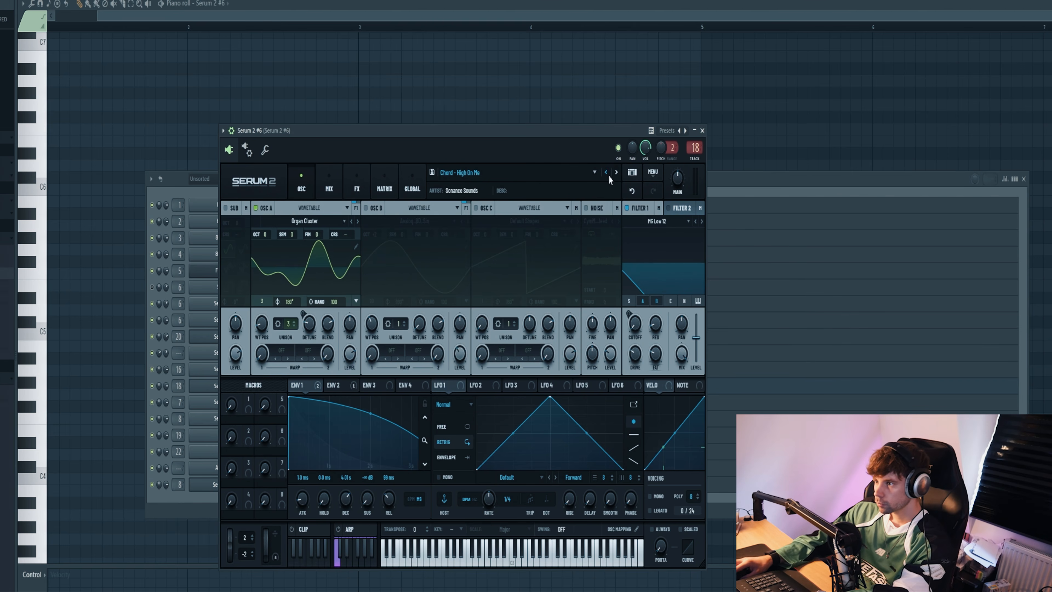
{"action": "left_click", "coordinate": [607, 173]}
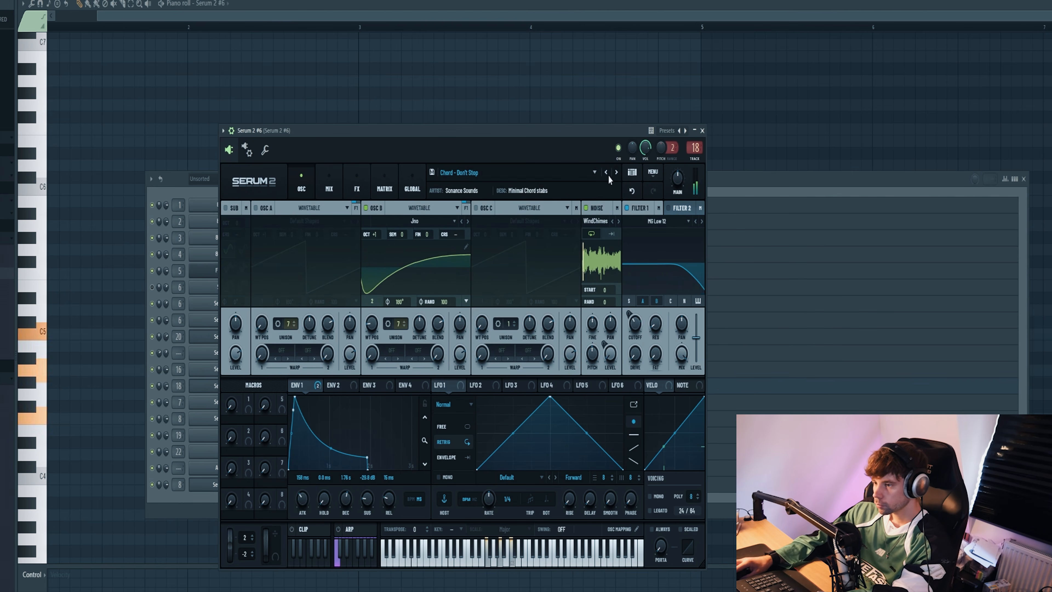
{"action": "left_click", "coordinate": [733, 221]}
Step: Write two short stacked chord stabs of E4, A4, C5, E5, A5 and B5 for Serum 2 #6 late in bar 2 of Pattern 22
{"action": "left_click", "coordinate": [282, 385]}
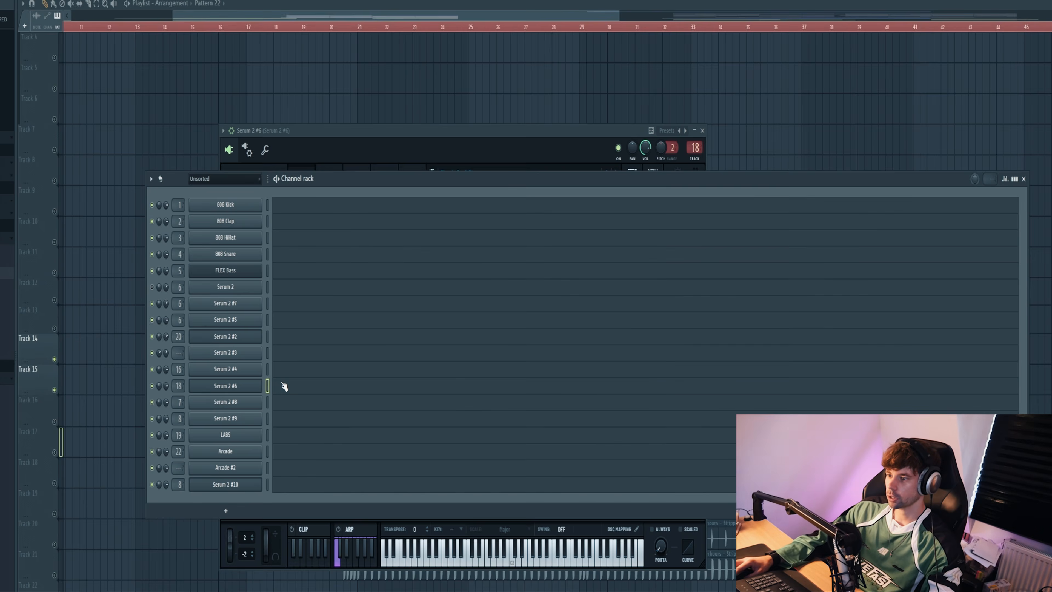
{"action": "left_click", "coordinate": [282, 385]}
{"action": "left_click", "coordinate": [360, 431]}
{"action": "left_click", "coordinate": [329, 370]}
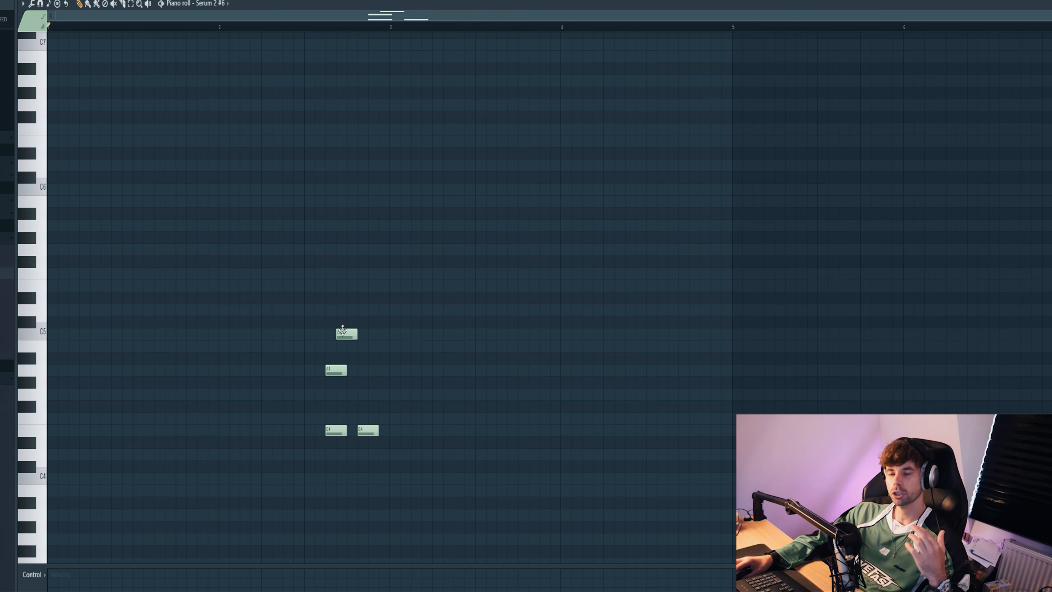
{"action": "left_click", "coordinate": [336, 286]}
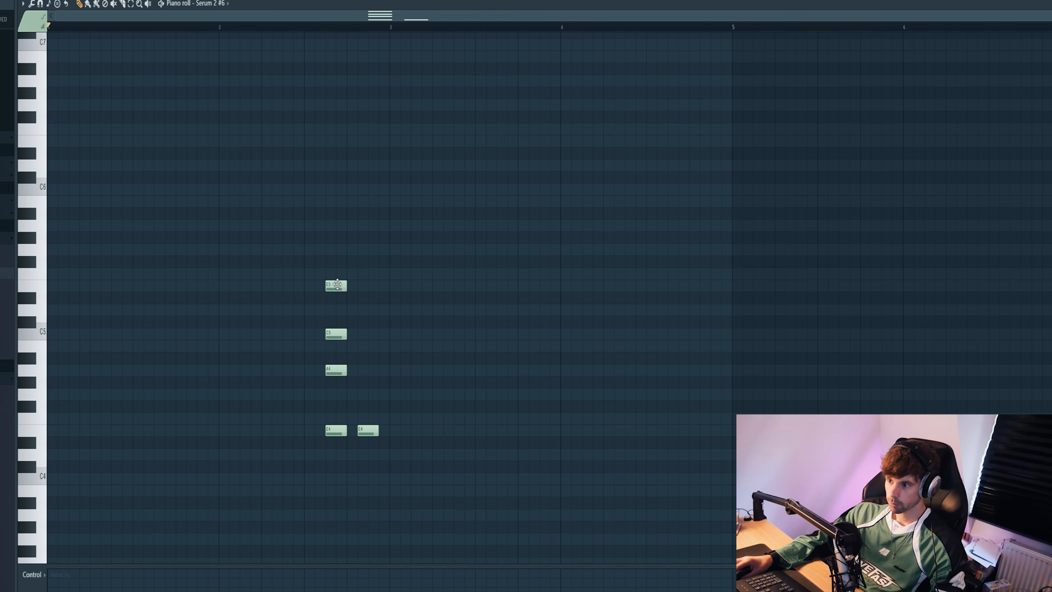
{"action": "key", "text": "space"}
{"action": "left_click", "coordinate": [336, 225]}
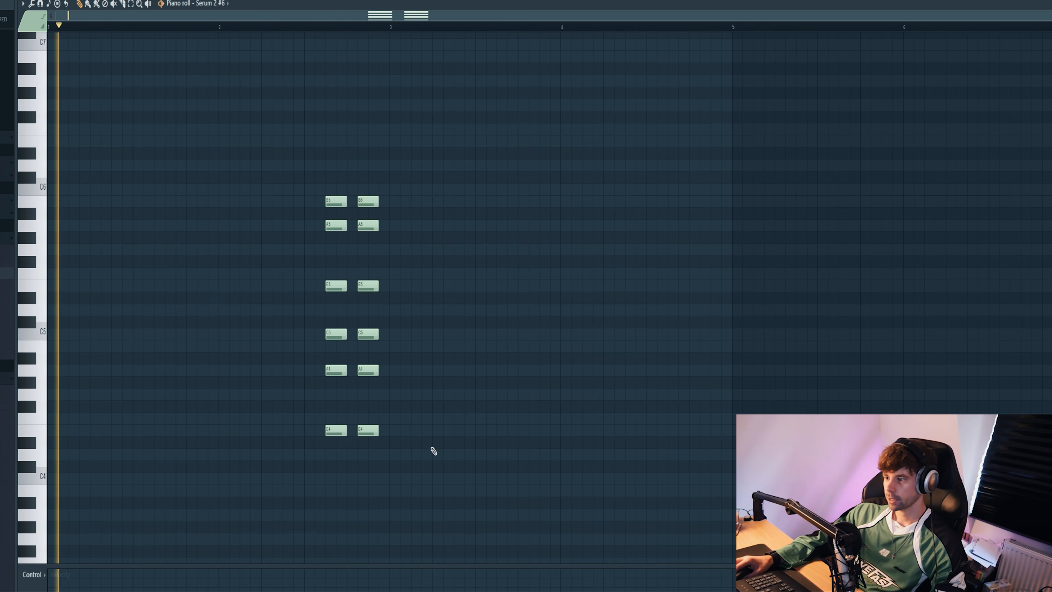
Step: Duplicate the two chord stabs into bar 4 and add an extra stab just before them
{"action": "key", "text": "ctrl+a"}
{"action": "key", "text": "space"}
{"action": "key", "text": "ctrl+b"}
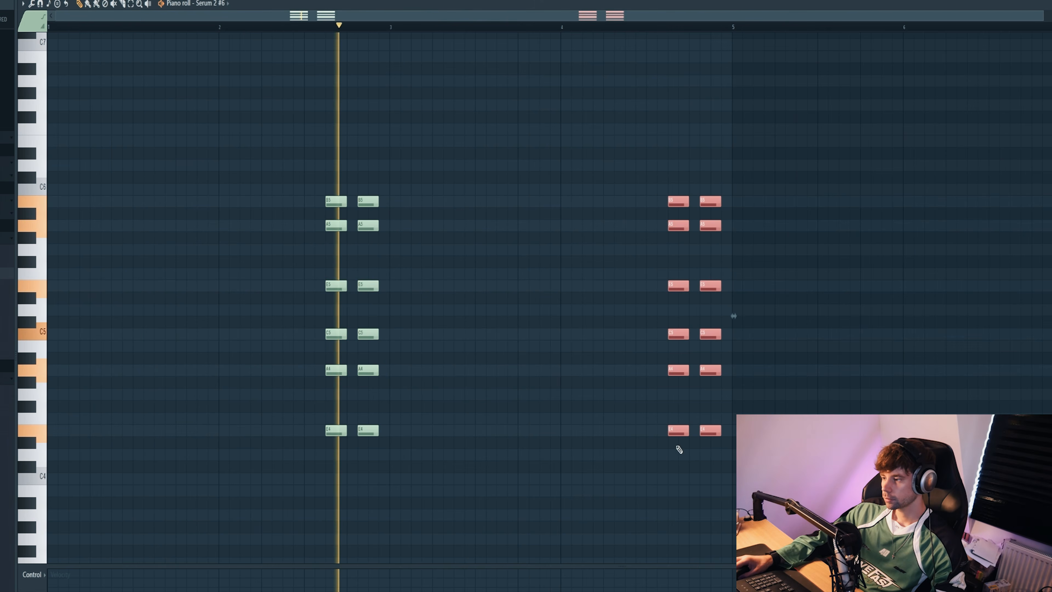
{"action": "left_click_drag", "start_coordinate": [679, 450], "coordinate": [680, 183]}
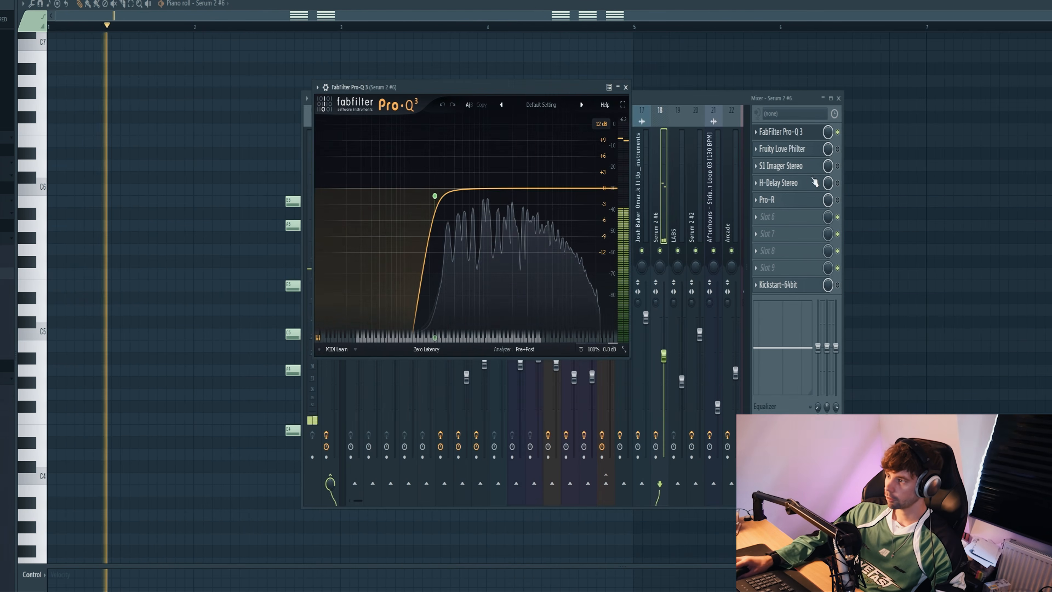
Step: Enable S1 Imager Stereo, H-Delay Stereo, Pro-R and Kickstart on the Serum 2 #6 mixer track during playback
{"action": "left_click", "coordinate": [781, 166]}
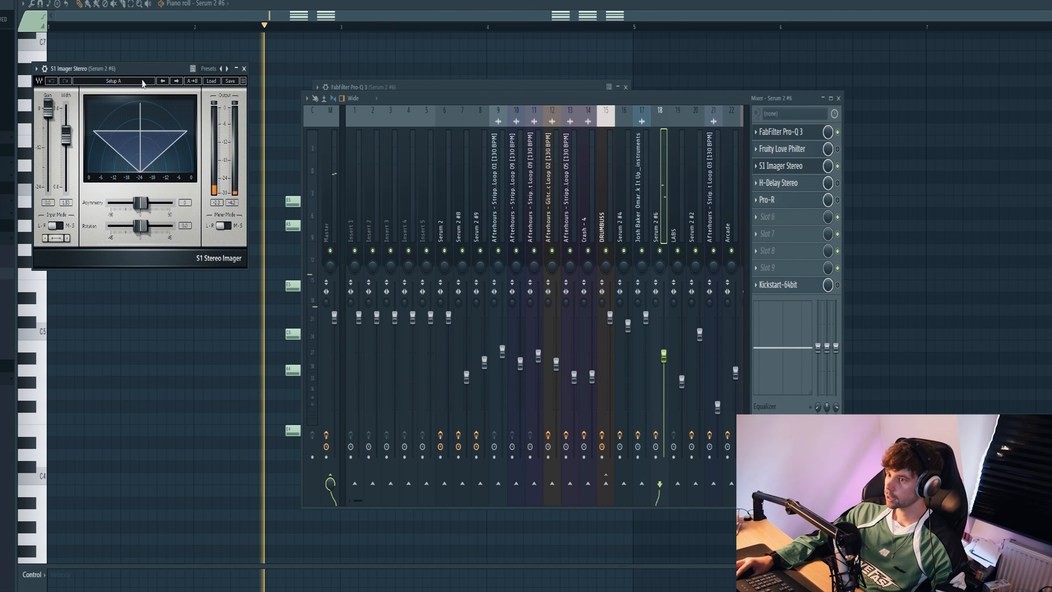
{"action": "left_click_drag", "start_coordinate": [139, 71], "coordinate": [513, 102]}
{"action": "left_click", "coordinate": [837, 182]}
{"action": "left_click", "coordinate": [837, 200]}
{"action": "left_click", "coordinate": [769, 200]}
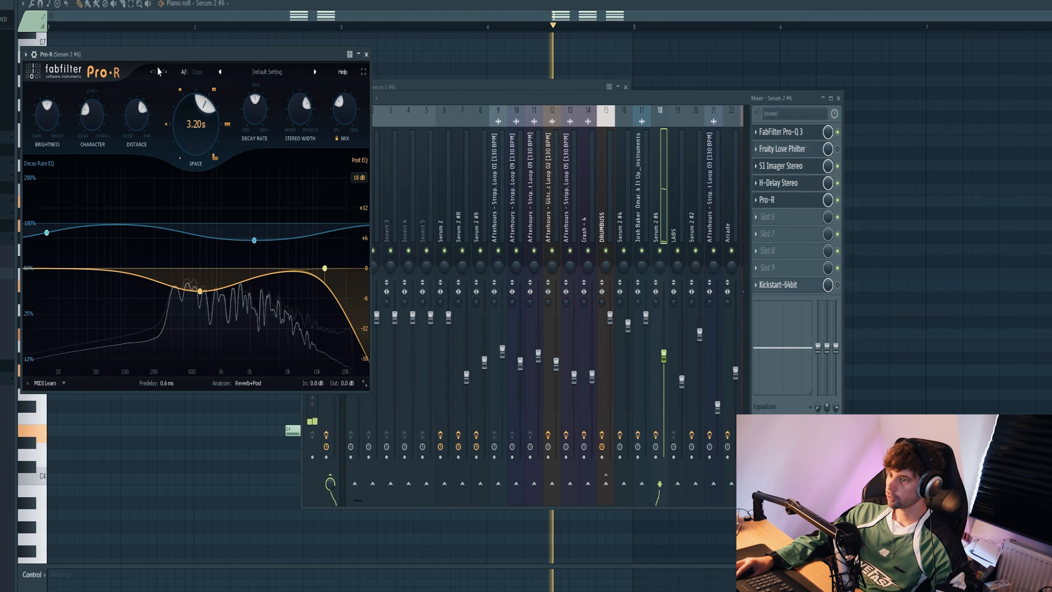
{"action": "left_click_drag", "start_coordinate": [157, 54], "coordinate": [360, 69]}
{"action": "left_click", "coordinate": [792, 293]}
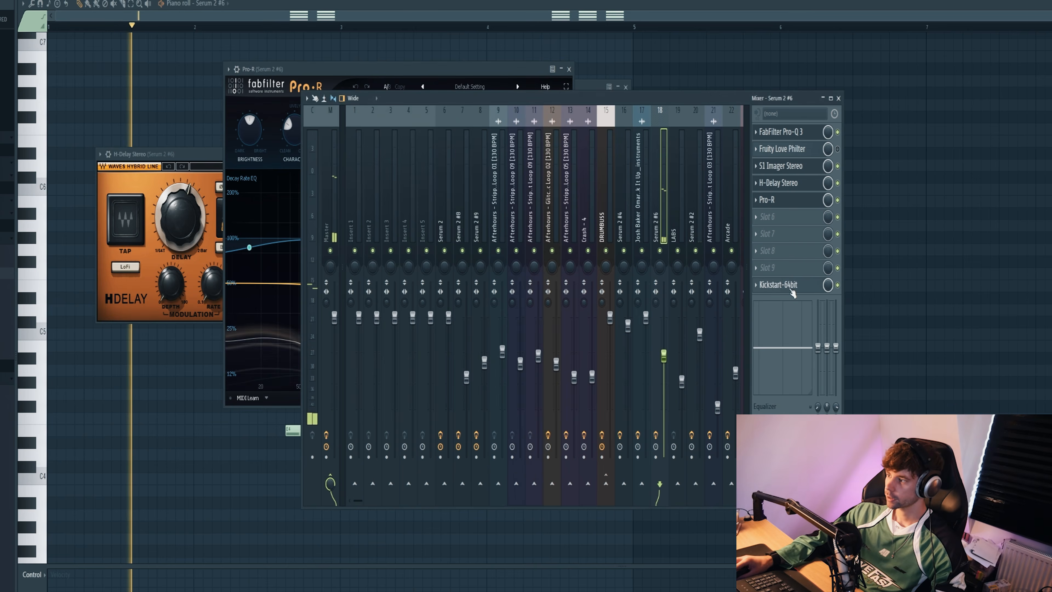
{"action": "left_click_drag", "start_coordinate": [234, 142], "coordinate": [343, 131]}
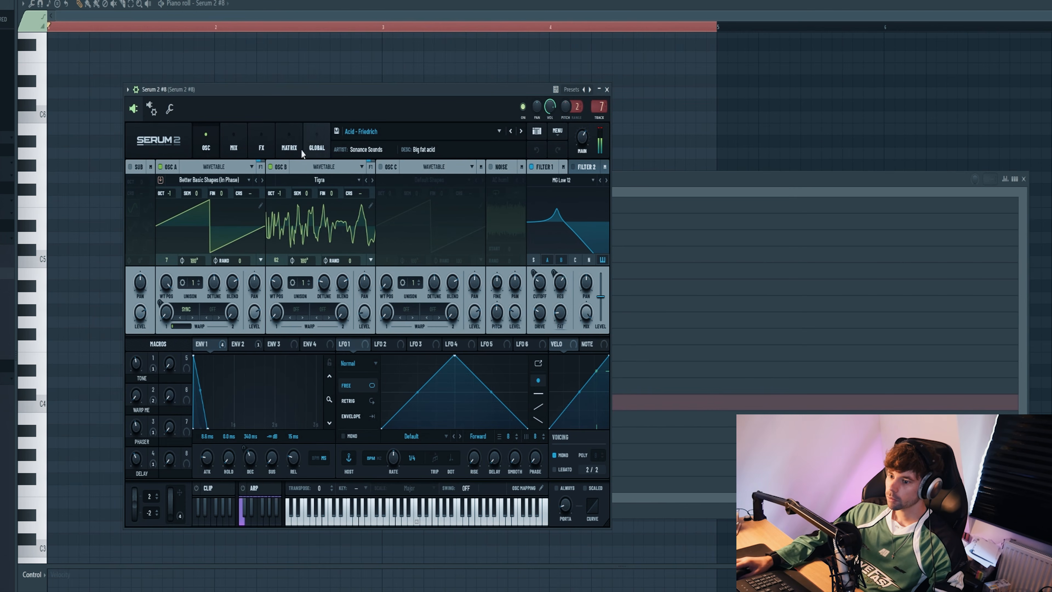
Step: Write two short notes in the four-bar acid stab pattern for Serum 2 #8, in bars one and three, and play the arrangement
{"action": "left_click", "coordinate": [670, 180]}
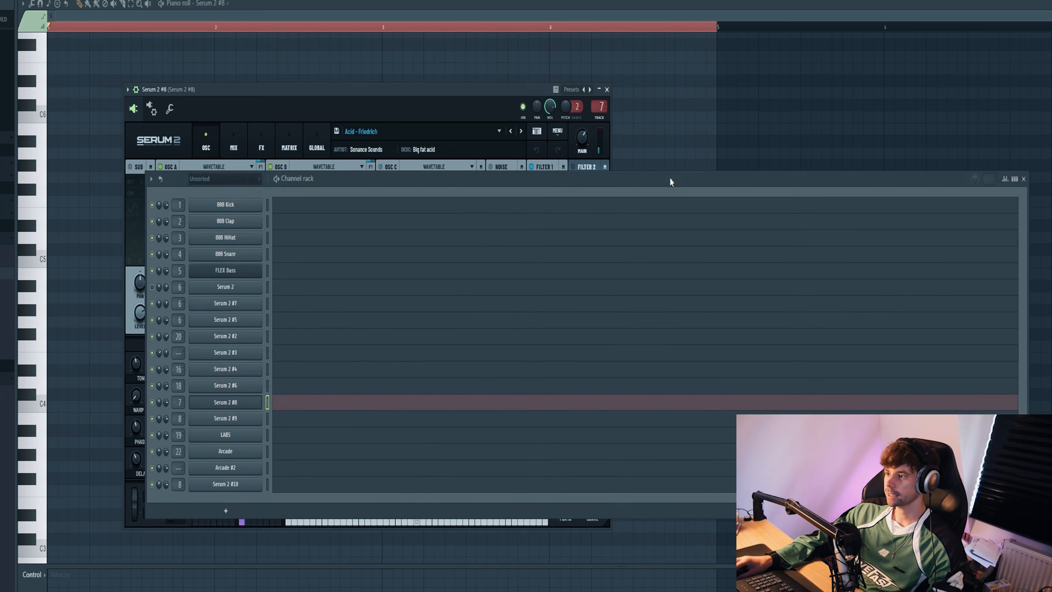
{"action": "left_click", "coordinate": [296, 416]}
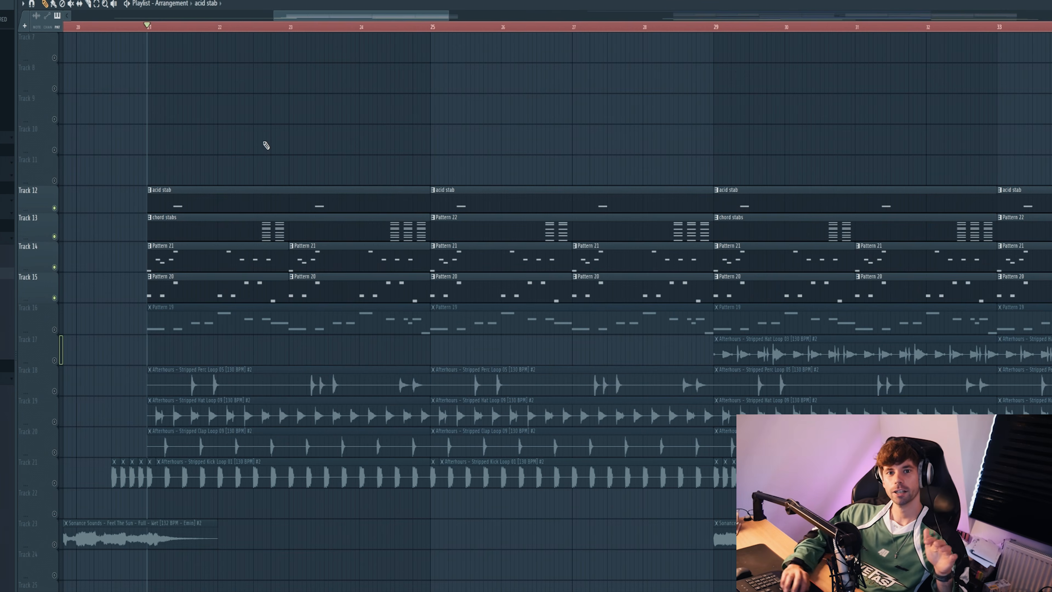
{"action": "key", "text": "space"}
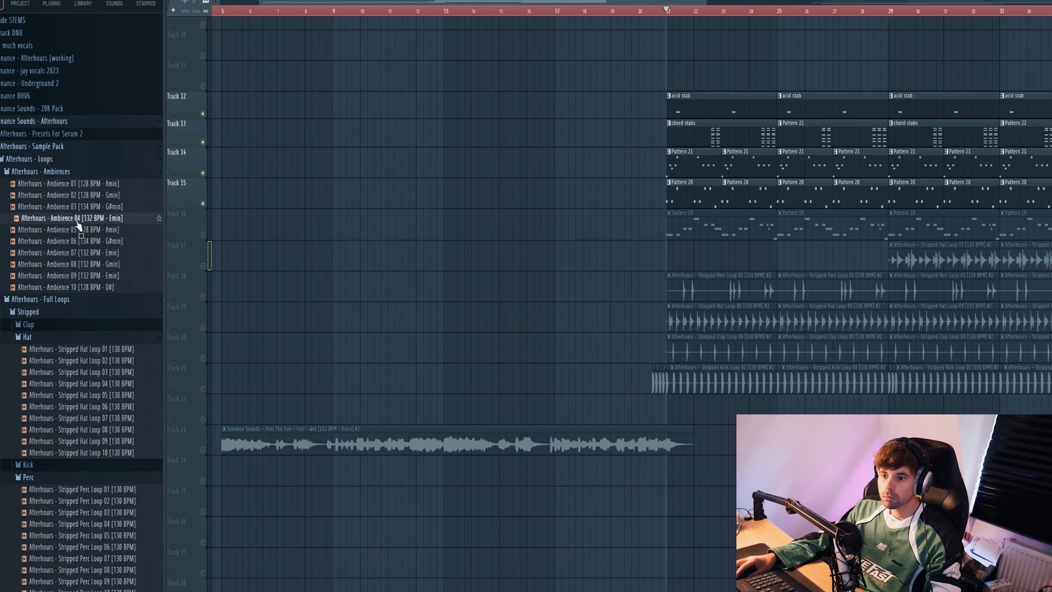
Step: Add Afterhours - Ambience 04 and Ambience 09 to Tracks 25 and 26 and raise the level of the ambience mixer track
{"action": "left_click_drag", "start_coordinate": [78, 223], "coordinate": [637, 502]}
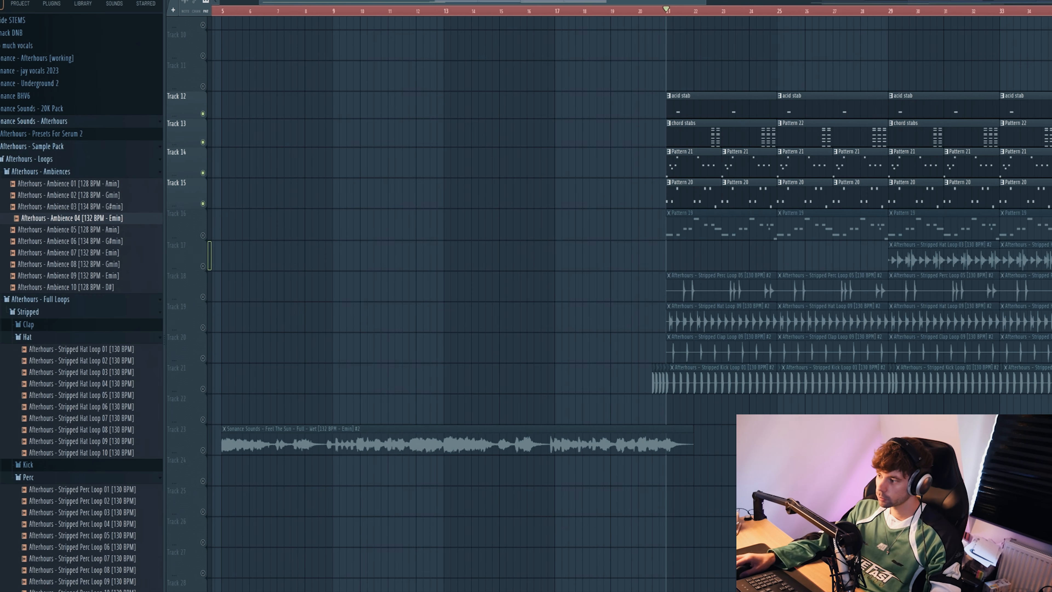
{"action": "left_click_drag", "start_coordinate": [108, 252], "coordinate": [111, 257]}
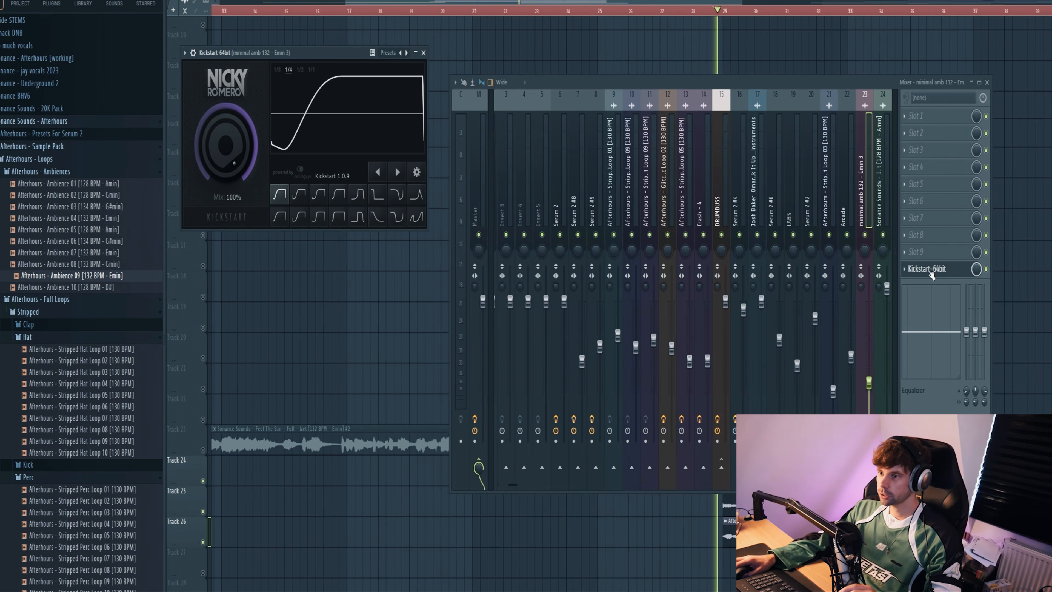
{"action": "left_click_drag", "start_coordinate": [869, 382], "coordinate": [870, 302]}
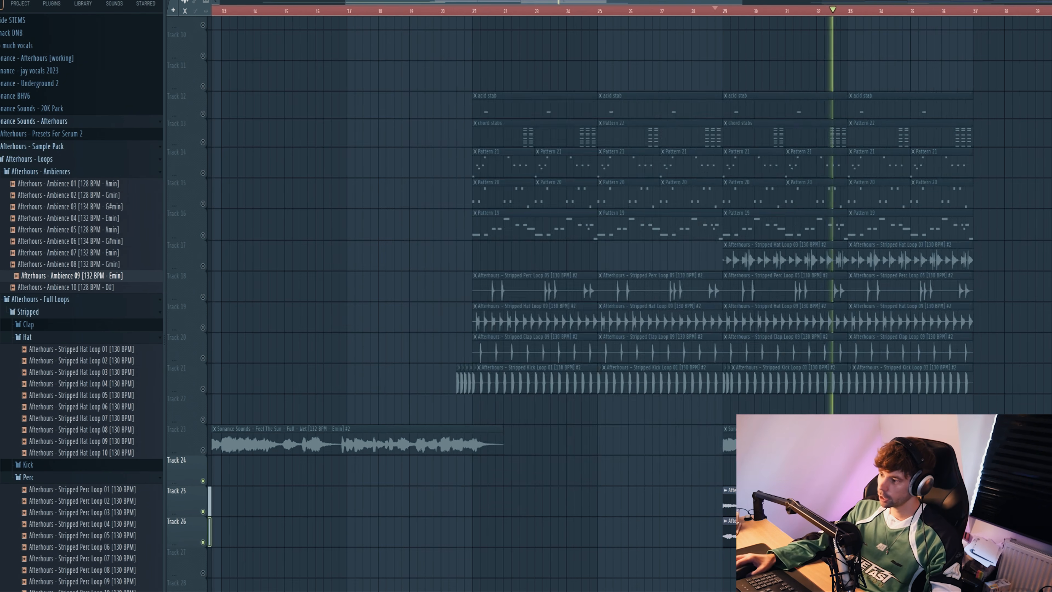
Step: Copy all drum, bass and synth clips on Tracks 12 to 21 from bars 21 to 36 into bars 5 to 20
{"action": "scroll", "coordinate": [673, 534], "scroll_direction": "up", "scroll_amount": 3}
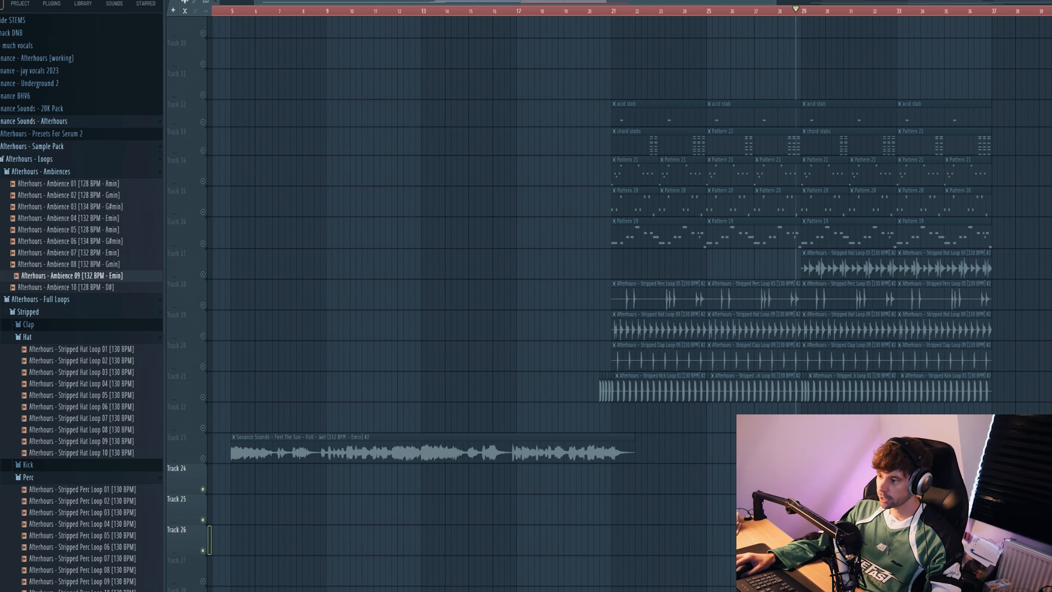
{"action": "scroll", "coordinate": [581, 248], "scroll_direction": "up", "scroll_amount": 3}
{"action": "left_click_drag", "start_coordinate": [586, 169], "coordinate": [1050, 510]}
{"action": "left_click_drag", "start_coordinate": [723, 398], "coordinate": [373, 392]}
Step: Delete the copied kick, clap, hat and percussion clips on Tracks 17 to 21 in bars 13 to 20
{"action": "right_click", "coordinate": [632, 479]}
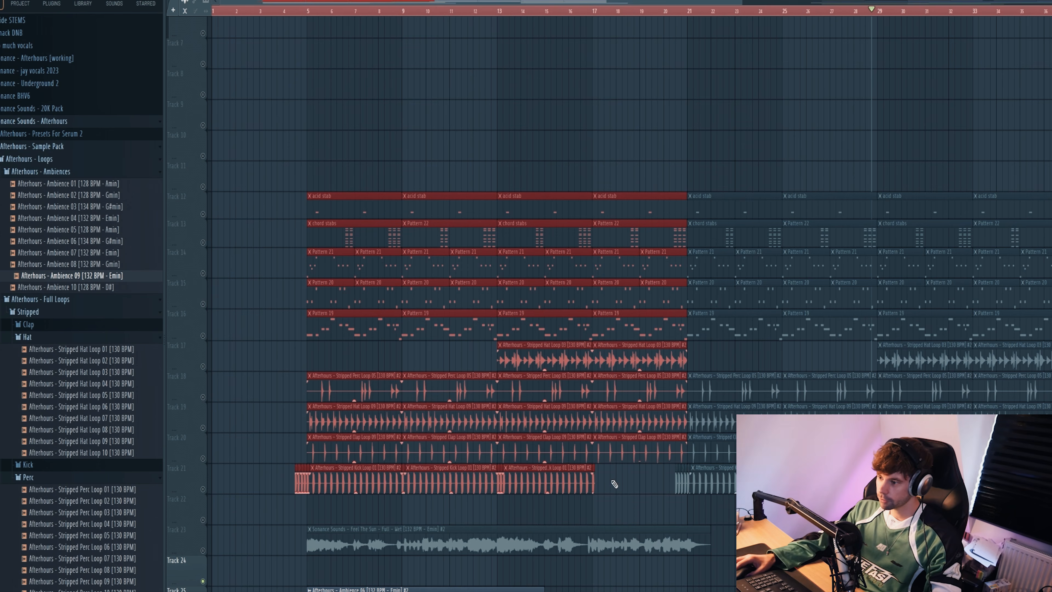
{"action": "right_click", "coordinate": [630, 457]}
{"action": "right_click", "coordinate": [572, 456]}
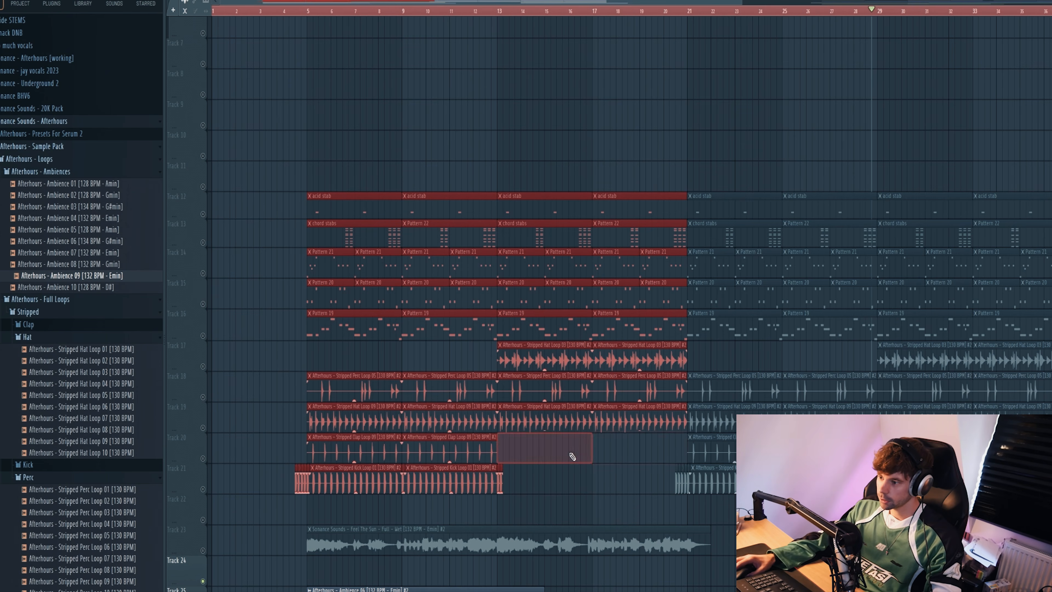
{"action": "right_click", "coordinate": [619, 413]}
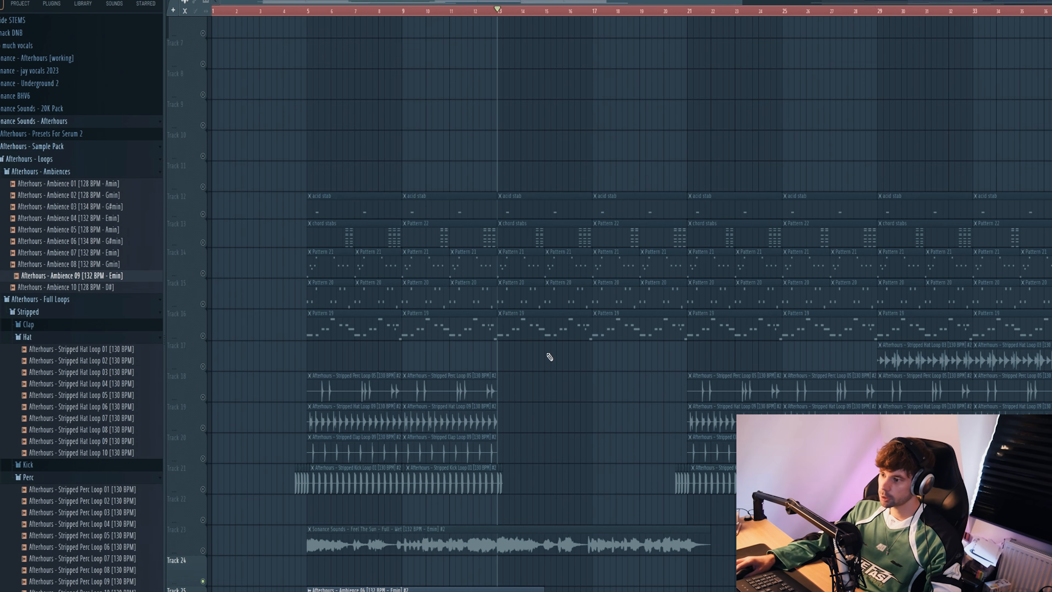
Step: Delete the Pattern 19 clips on Track 16 and the Pattern 21 clips on Track 14 in bars 13 to 20
{"action": "right_click", "coordinate": [529, 334]}
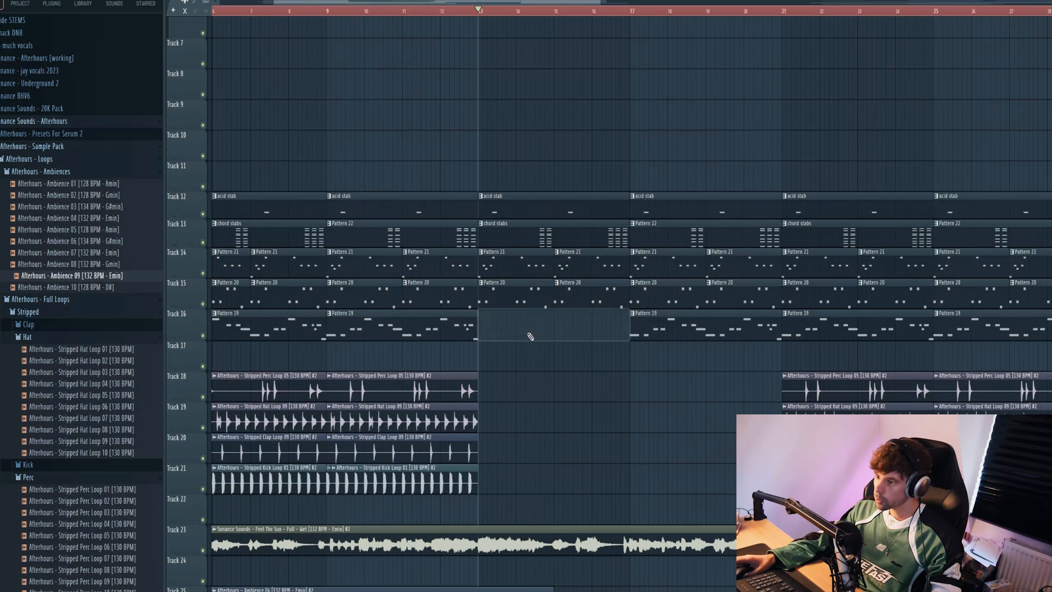
{"action": "right_click", "coordinate": [640, 337]}
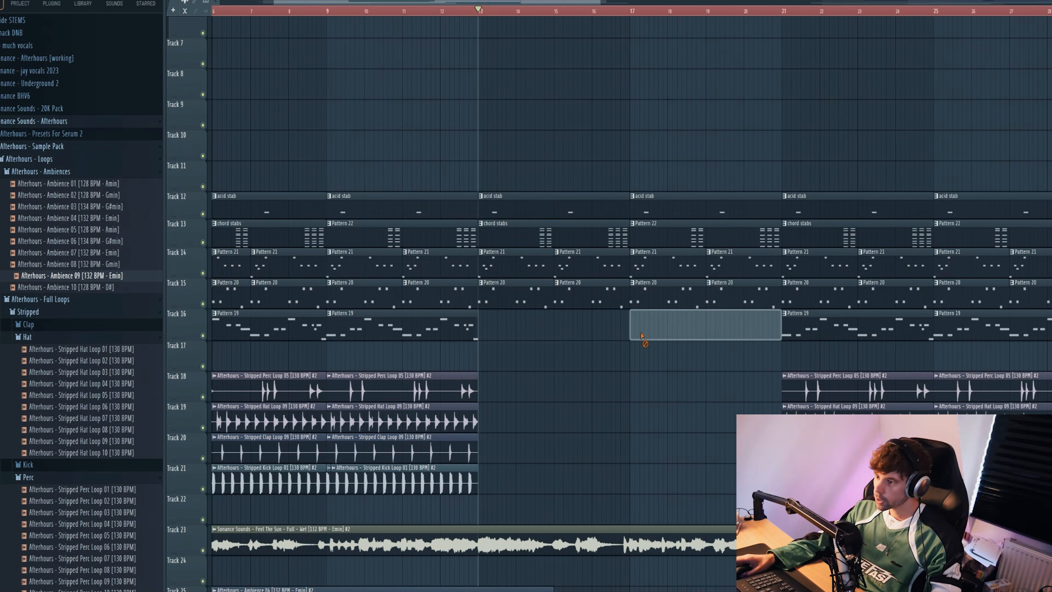
{"action": "key", "text": "space"}
{"action": "scroll", "coordinate": [573, 418], "scroll_direction": "up", "scroll_amount": 2}
{"action": "right_click", "coordinate": [526, 266]}
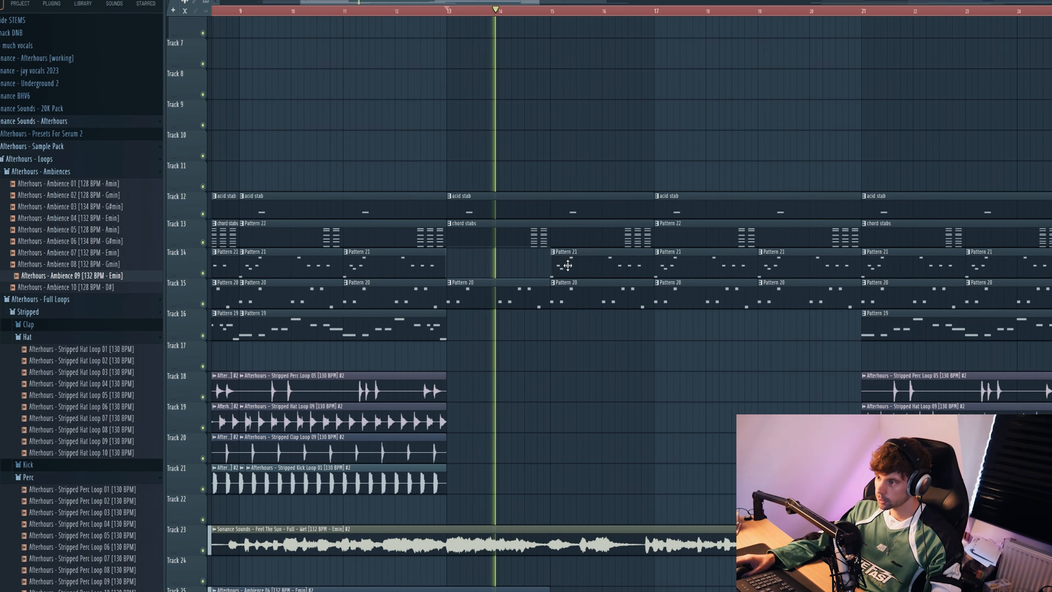
{"action": "right_click", "coordinate": [600, 266]}
{"action": "right_click", "coordinate": [717, 269]}
{"action": "right_click", "coordinate": [787, 267]}
{"action": "scroll", "coordinate": [491, 369], "scroll_direction": "down", "scroll_amount": 1}
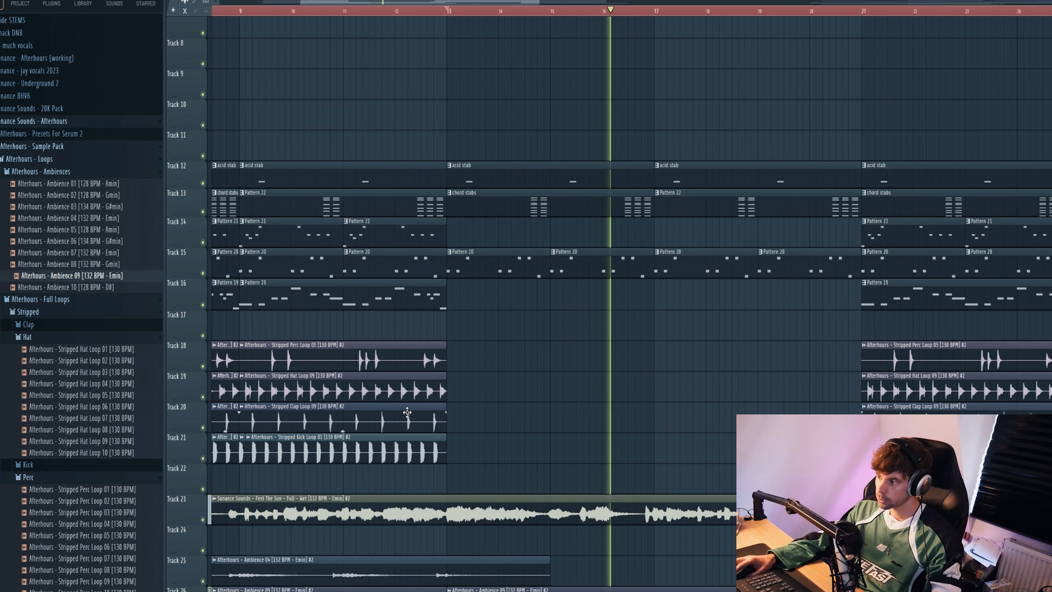
{"action": "key", "text": "space"}
Step: Copy Stripped Hat Loop 09 clips on Track 19 from bar 13 onward and trim the last one to end at bar 20
{"action": "left_click_drag", "start_coordinate": [337, 390], "coordinate": [550, 389]}
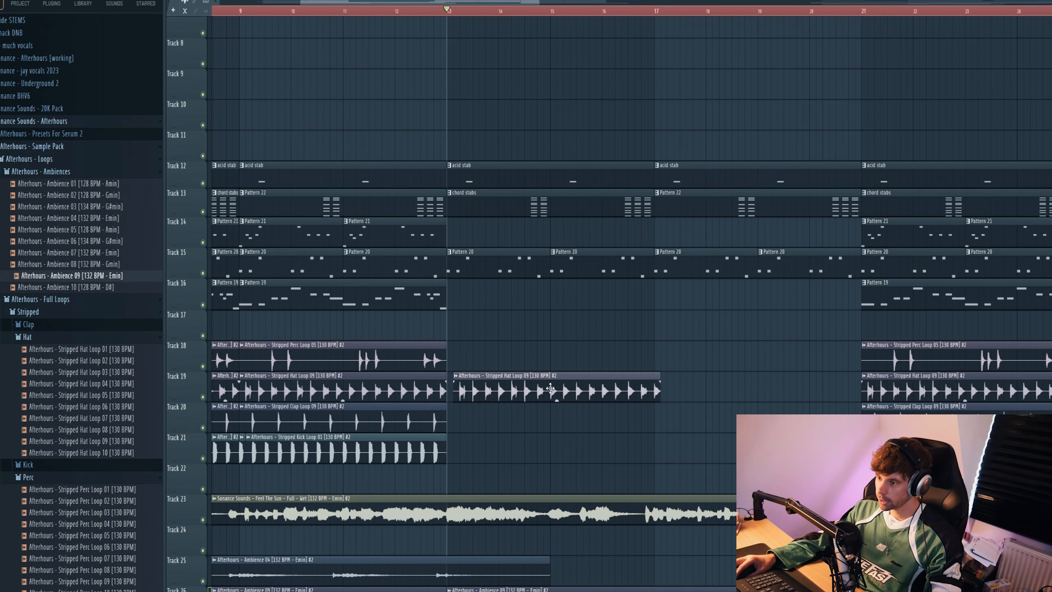
{"action": "key", "text": "space"}
{"action": "left_click_drag", "start_coordinate": [688, 388], "coordinate": [736, 379]}
{"action": "left_click_drag", "start_coordinate": [861, 391], "coordinate": [803, 400]}
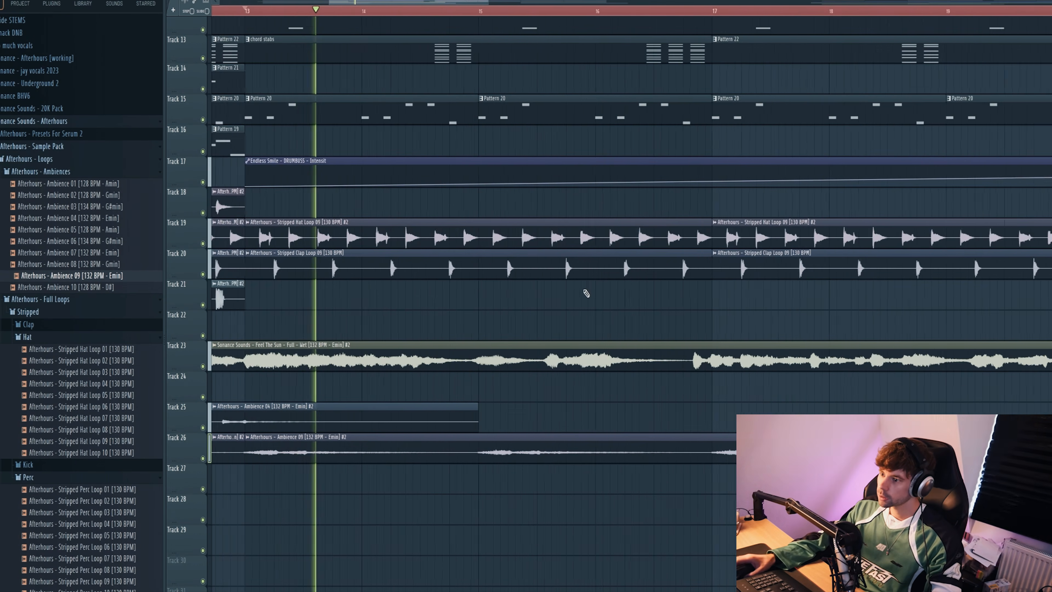
Step: Play back the build-up section in bars 13 to 20, jumping ahead to about bar 18
{"action": "scroll", "coordinate": [549, 311], "scroll_direction": "up", "scroll_amount": 3}
{"action": "scroll", "coordinate": [540, 309], "scroll_direction": "down", "scroll_amount": 3}
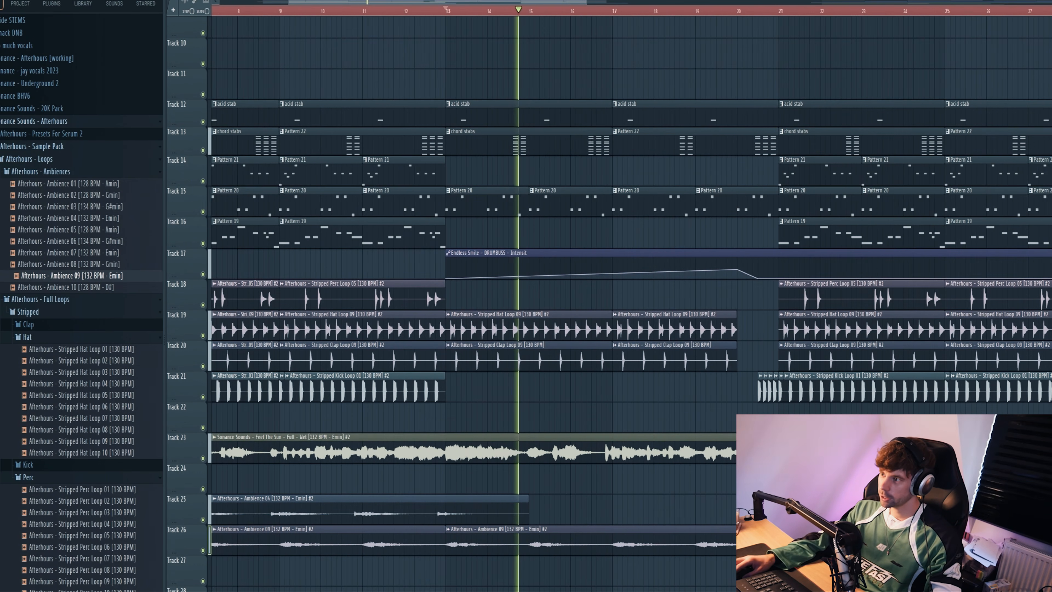
{"action": "left_click", "coordinate": [652, 11]}
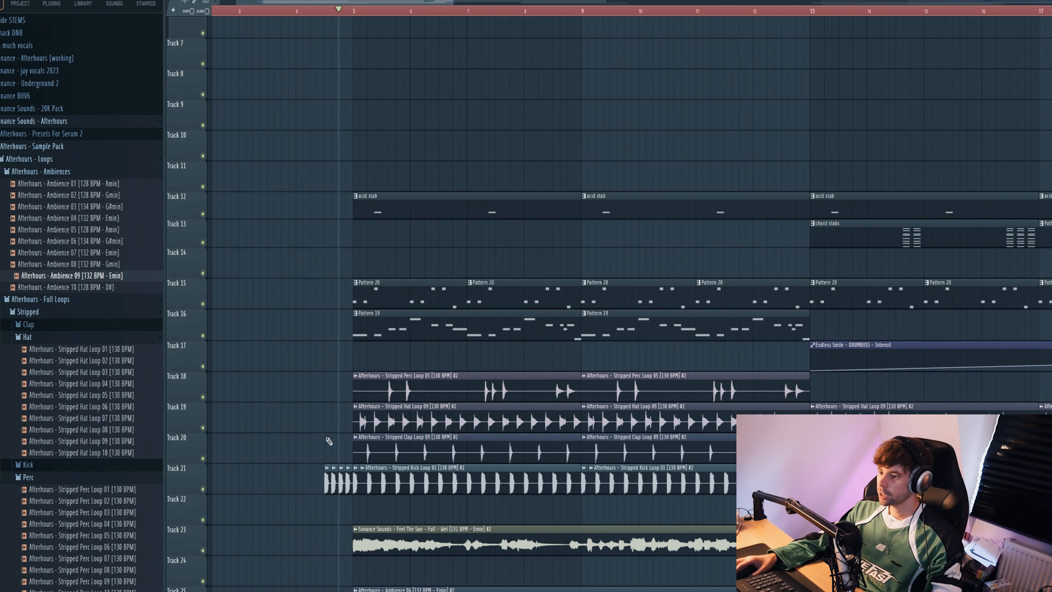
Step: Delete the Stripped Perc Loop 05 clips on Track 18 in bars 5 to 12 and the short kick fill before bar 5
{"action": "key", "text": "space"}
{"action": "right_click", "coordinate": [398, 389]}
{"action": "right_click", "coordinate": [606, 387]}
{"action": "right_click", "coordinate": [328, 483]}
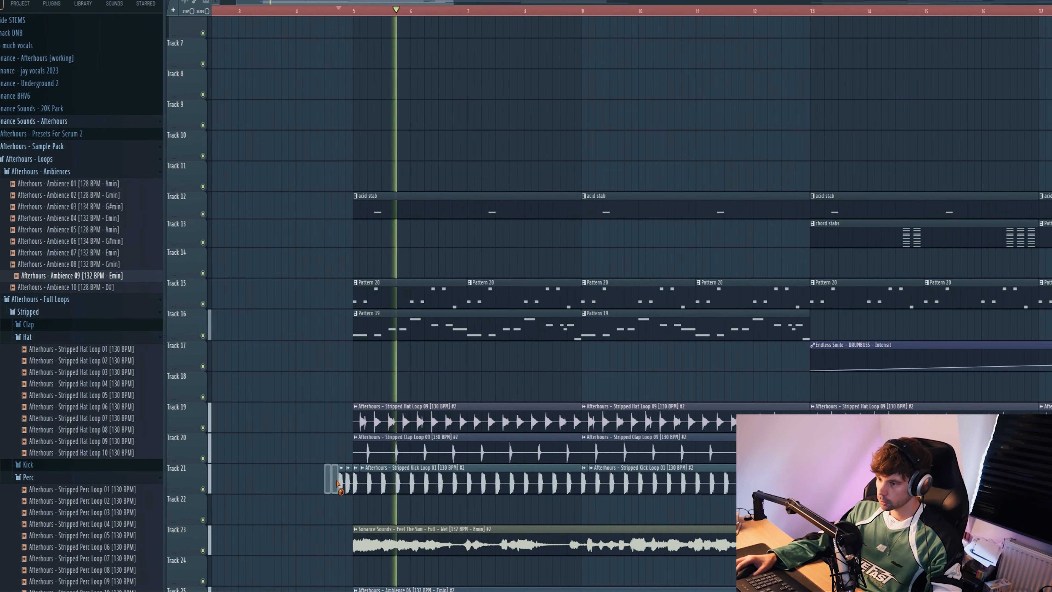
{"action": "right_click", "coordinate": [347, 484]}
Step: Audition the Downlifter 03 and Uplifter 02 clips on Tracks 32 and 33 and play the build-up from bar 13
{"action": "scroll", "coordinate": [322, 493], "scroll_direction": "down", "scroll_amount": 3}
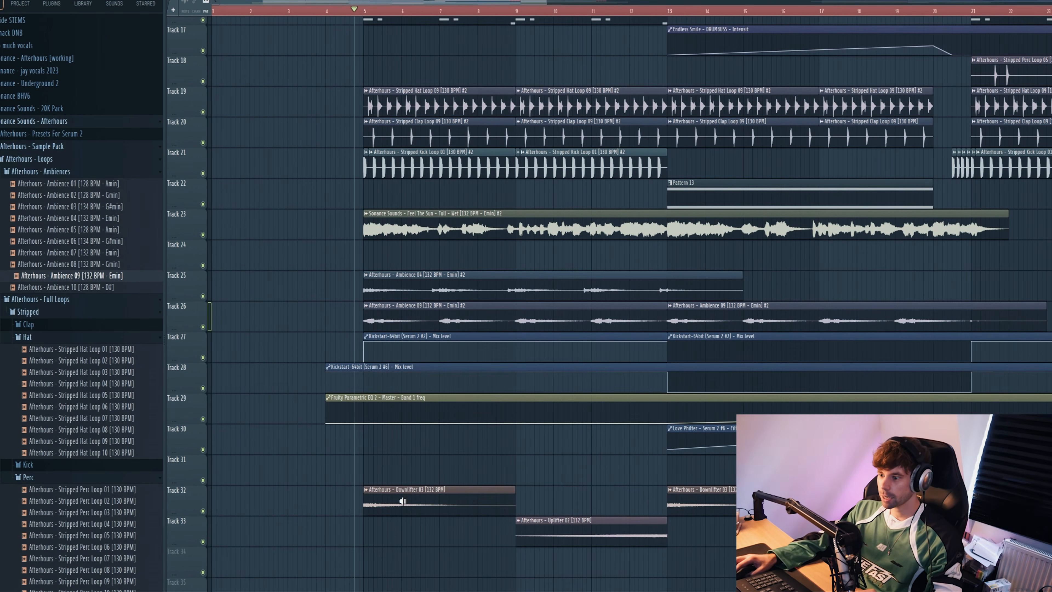
{"action": "left_click", "coordinate": [369, 499]}
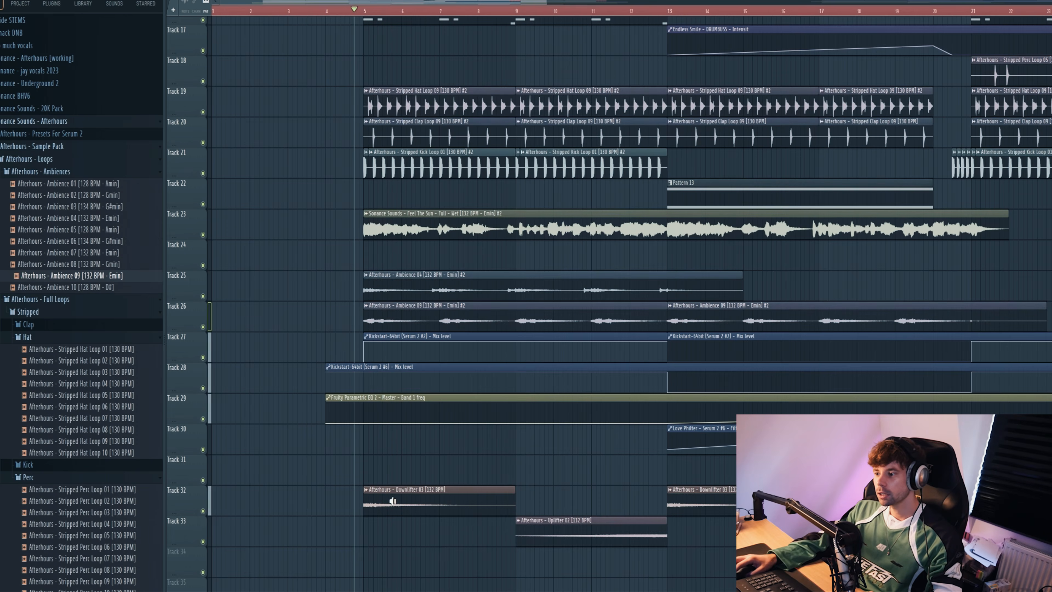
{"action": "left_click", "coordinate": [624, 531]}
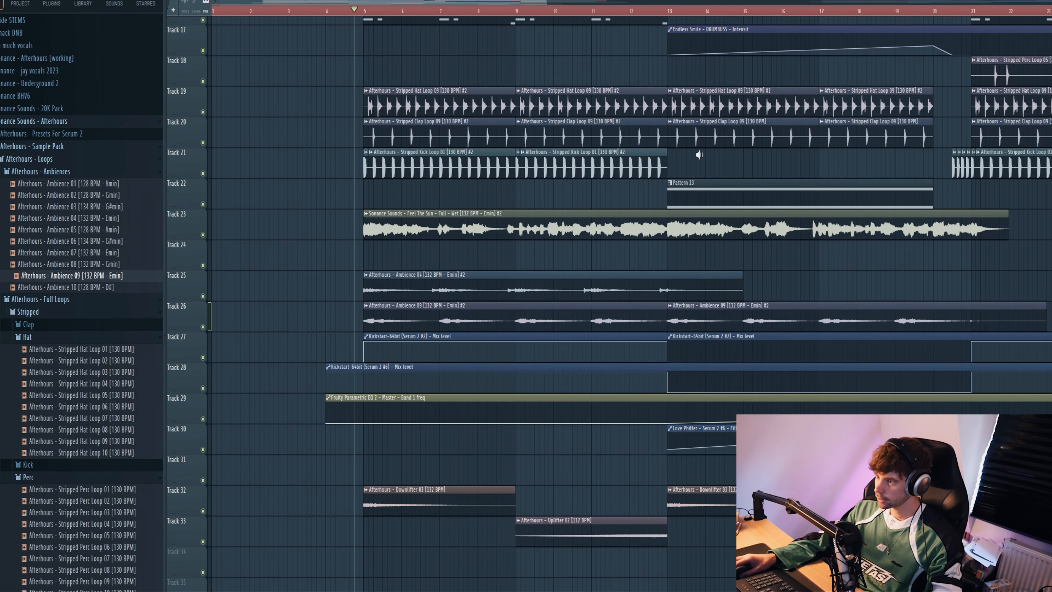
{"action": "key", "text": "space"}
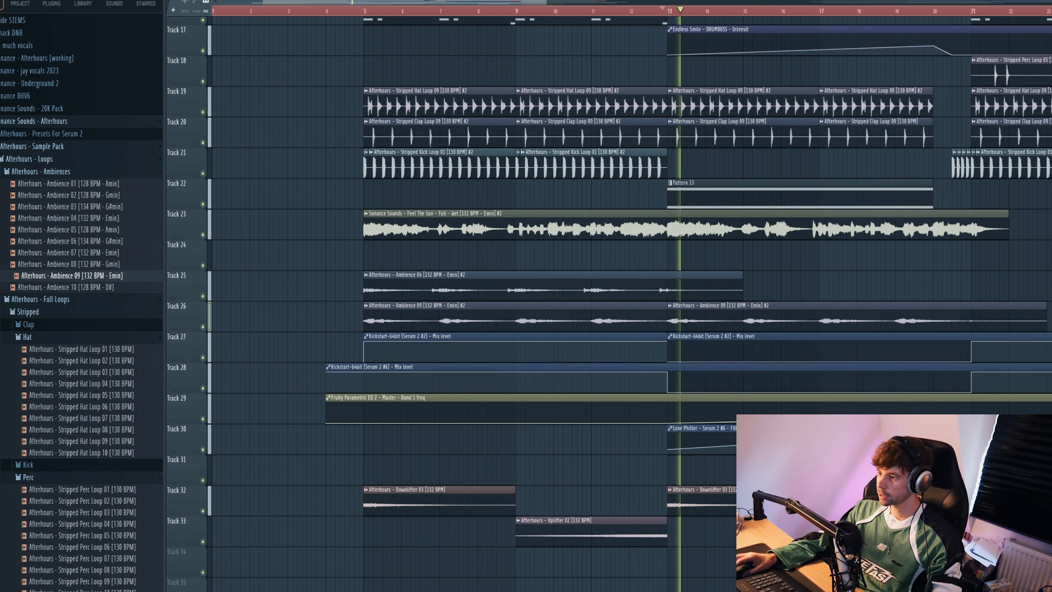
{"action": "scroll", "coordinate": [704, 316], "scroll_direction": "up", "scroll_amount": 5}
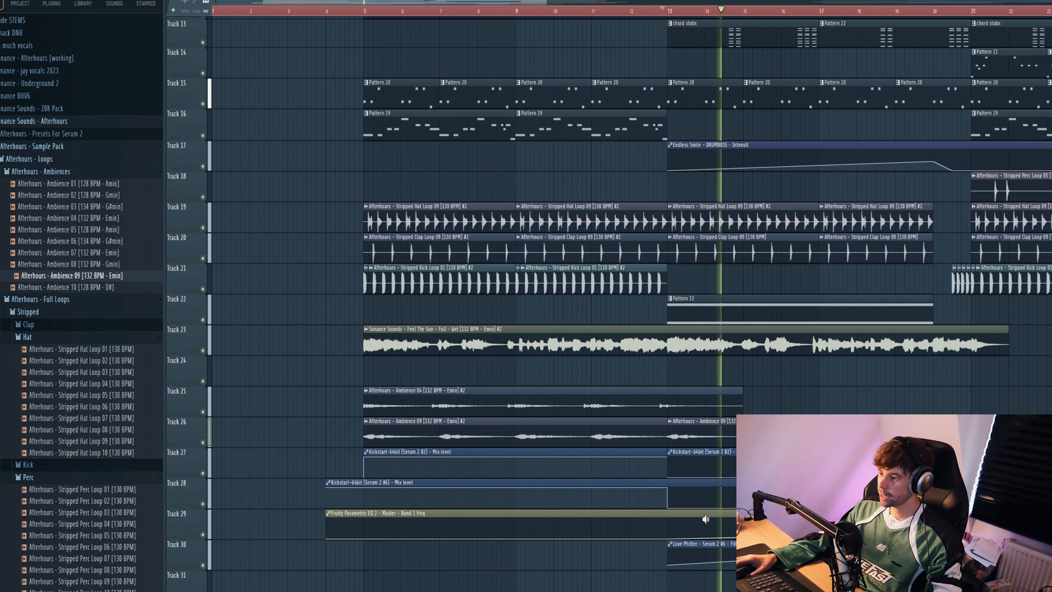
{"action": "scroll", "coordinate": [684, 528], "scroll_direction": "down", "scroll_amount": 2}
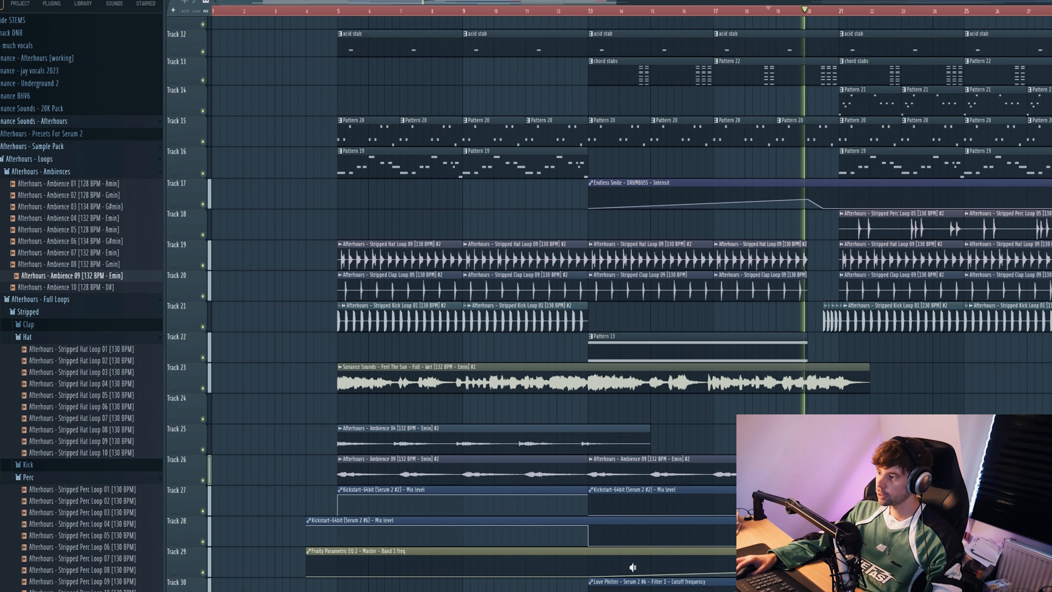
{"action": "key", "text": "space"}
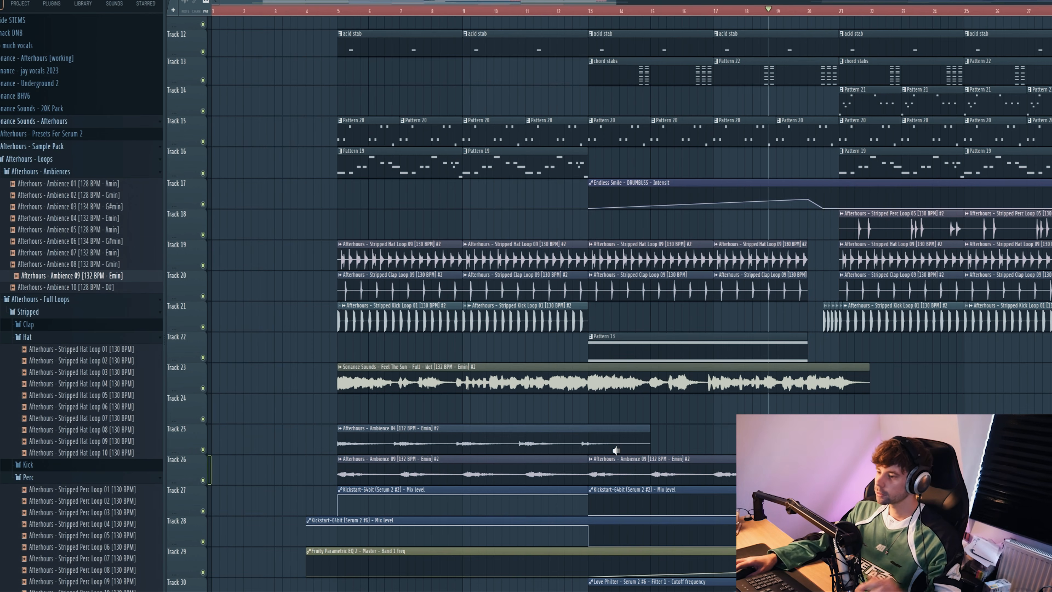